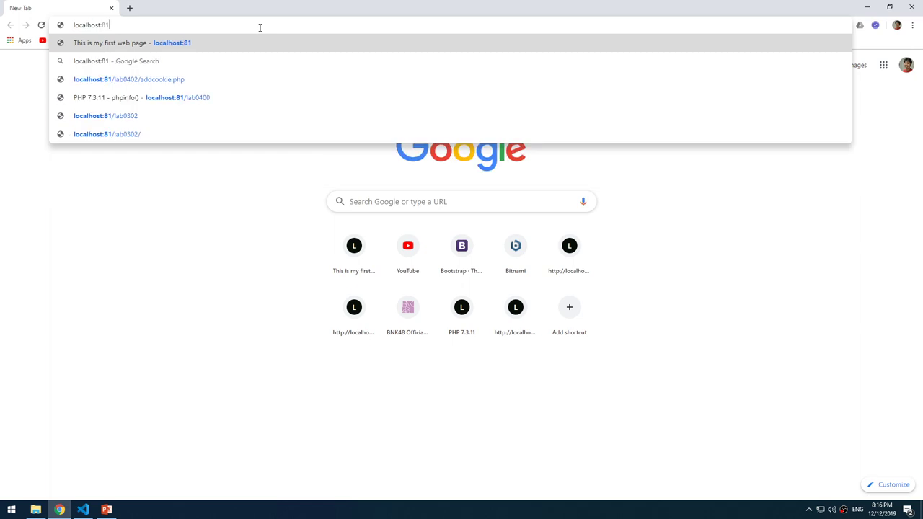
# - Open phpMyAdmin at localhost:81/phpmyadmin
pyautogui.write('/php')
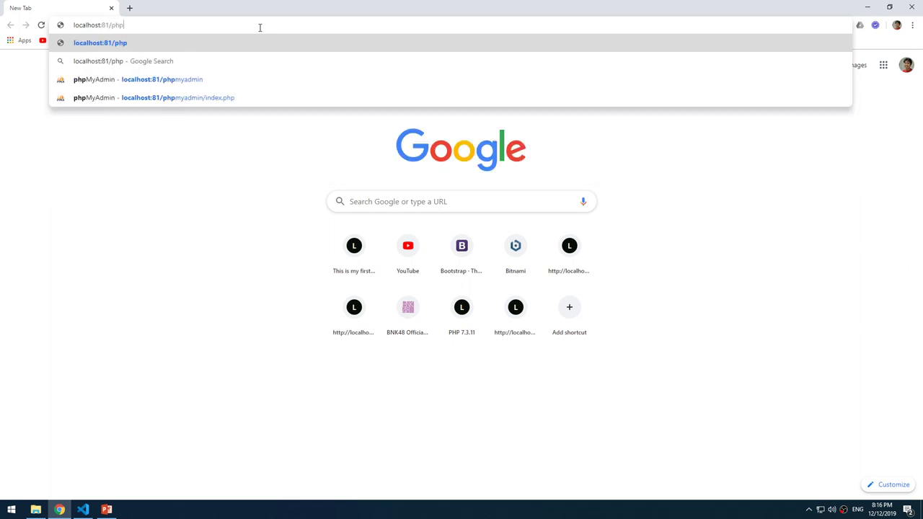
pyautogui.write('myadmin')
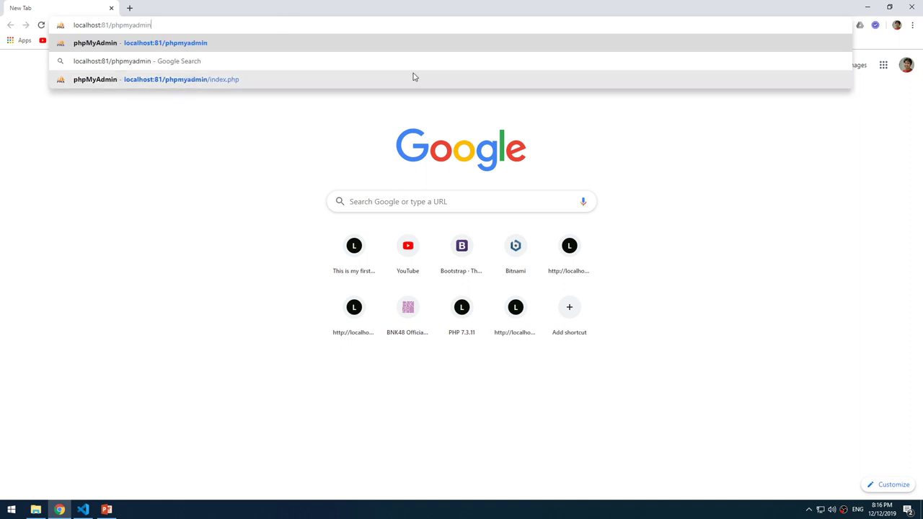
pyautogui.press('Return')
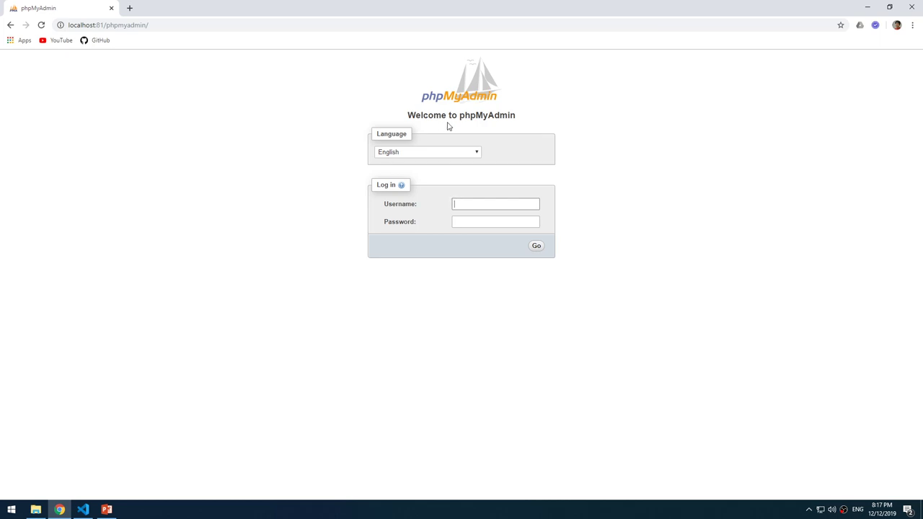
# - Log in to phpMyAdmin with the username root and the account password
pyautogui.click(469, 204)
pyautogui.write('root')
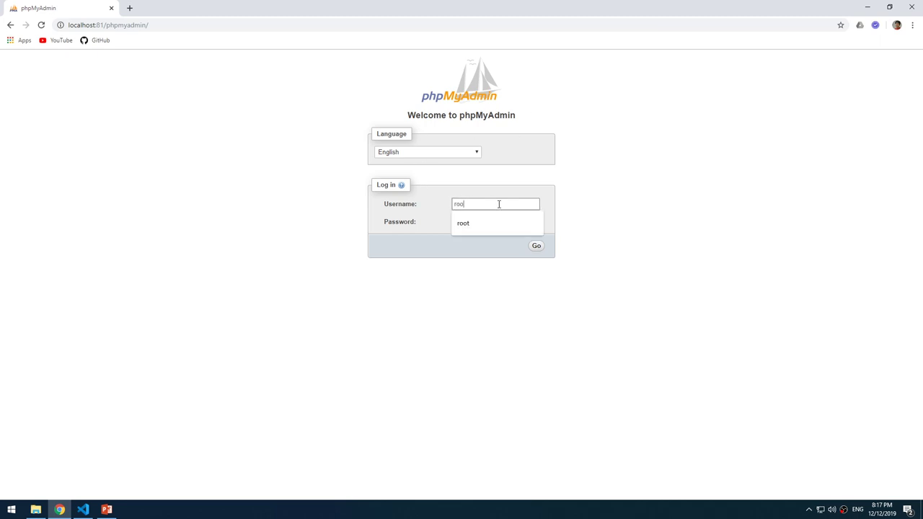
pyautogui.click(495, 223)
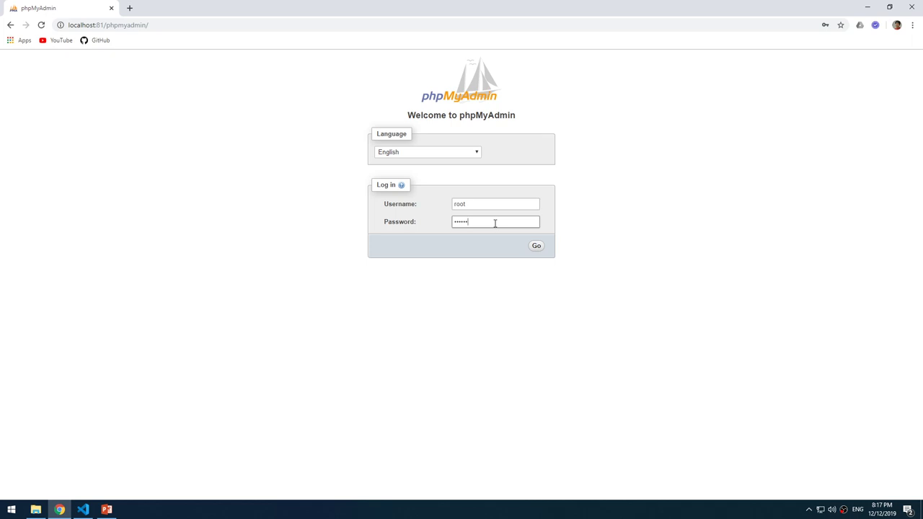
pyautogui.click(536, 246)
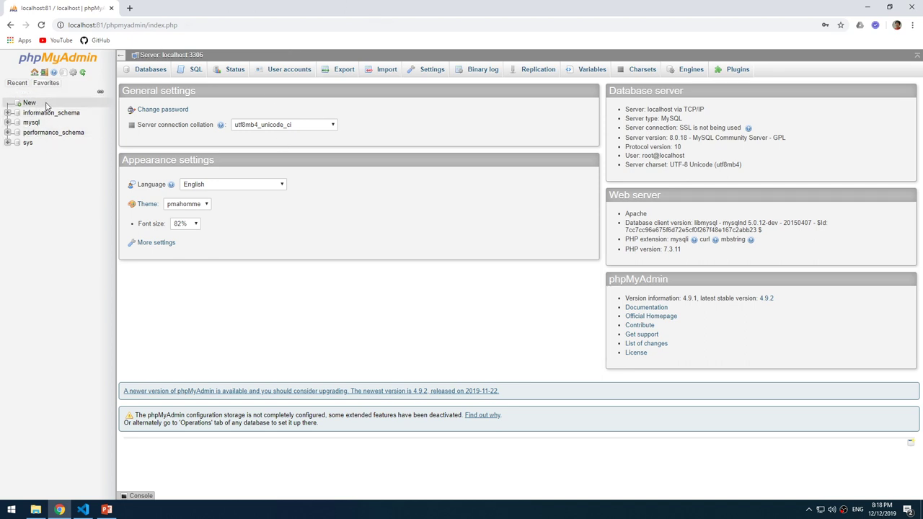
# - Copy the mysqltutorial.org sample database link from the Lab0501 slide in PowerPoint and open it in a new Chrome tab
pyautogui.click(107, 510)
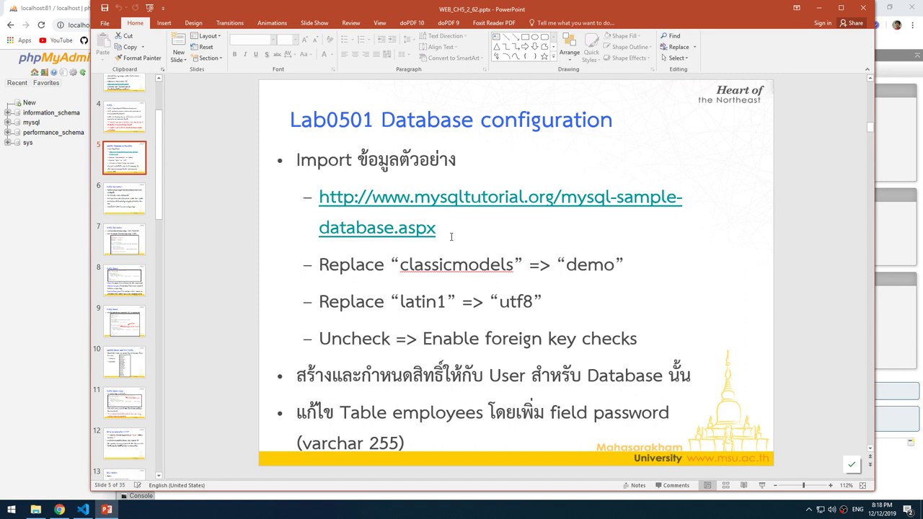
pyautogui.moveTo(438, 227); pyautogui.dragTo(336, 205)
pyautogui.hotkey('ctrl', 'c')
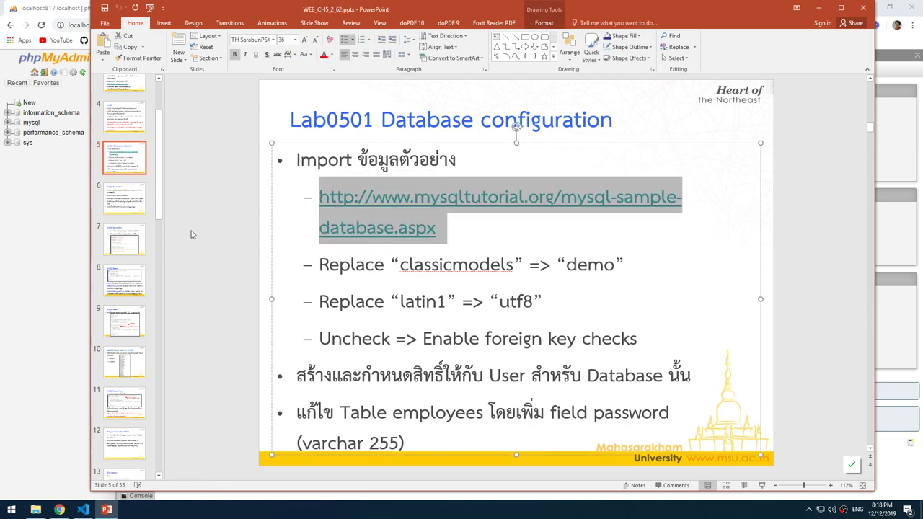
pyautogui.click(58, 310)
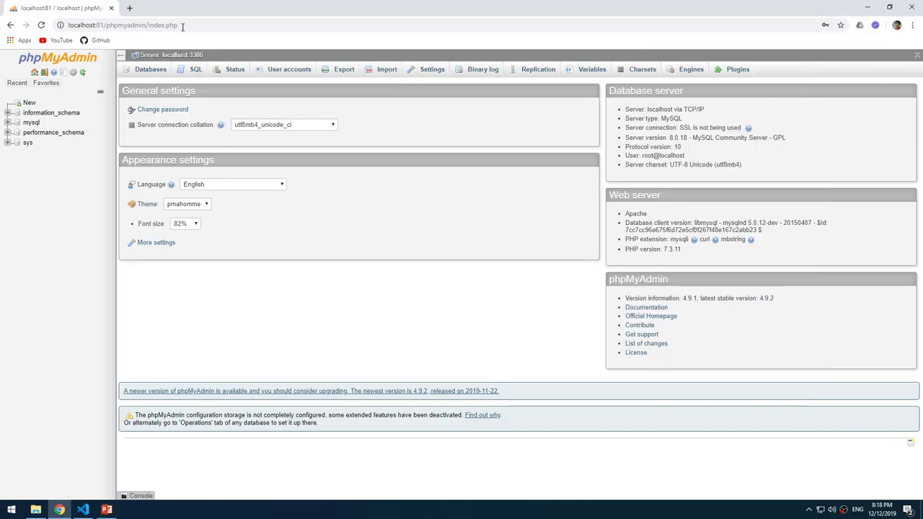
pyautogui.click(130, 8)
pyautogui.hotkey('ctrl', 'v')
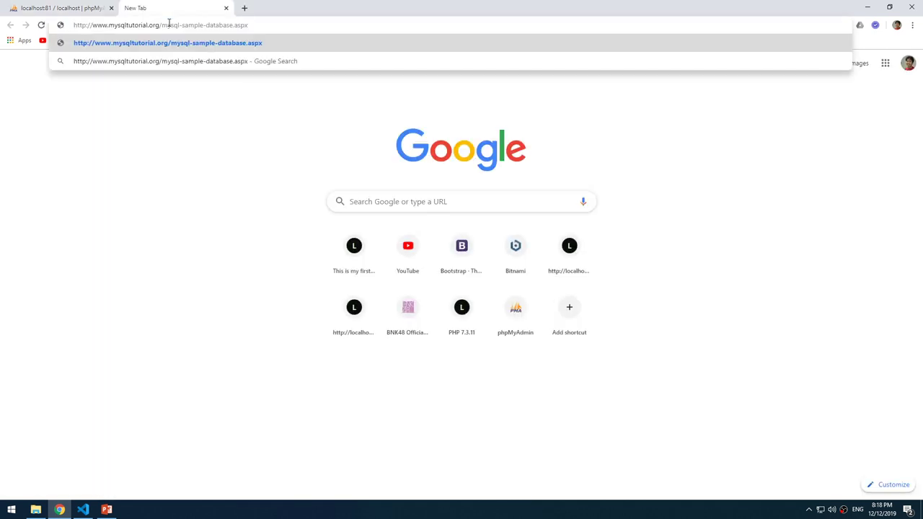
pyautogui.press('Return')
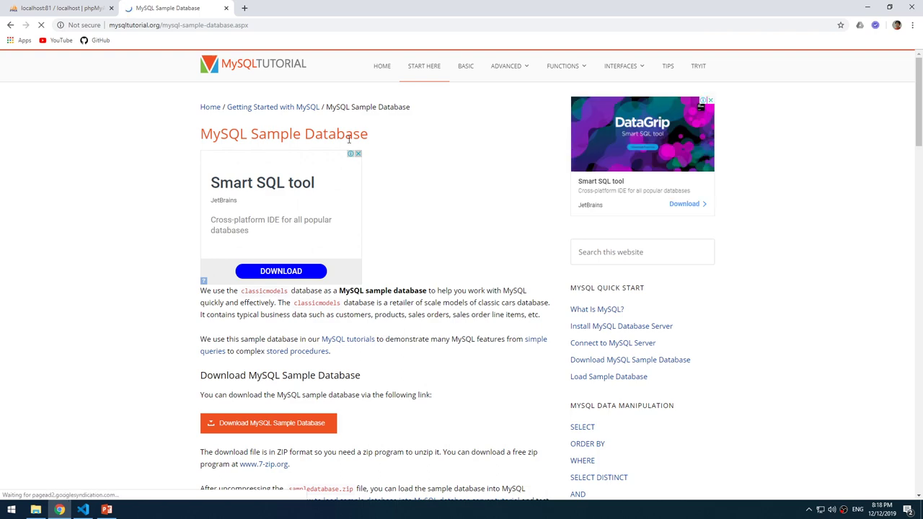
# - Download the MySQL sample database archive and show the downloaded file in its folder
pyautogui.scroll(-2, 436, 181)
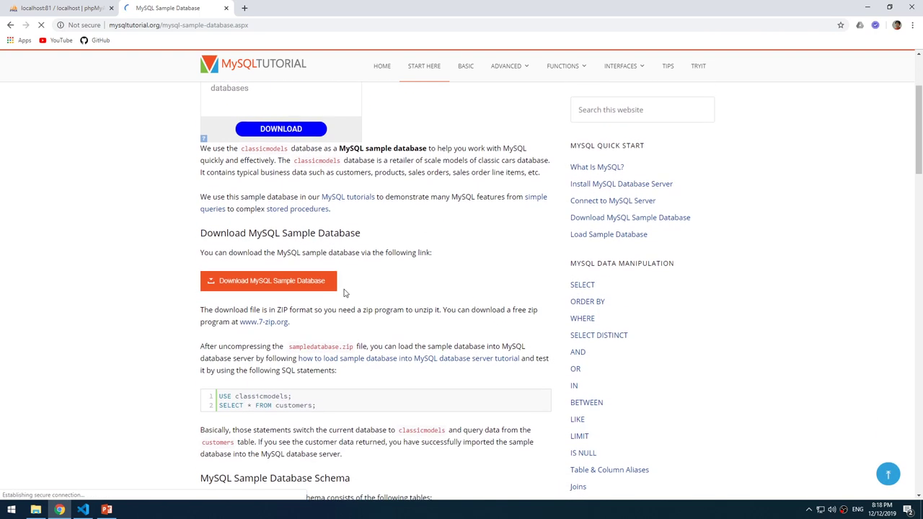
pyautogui.click(292, 284)
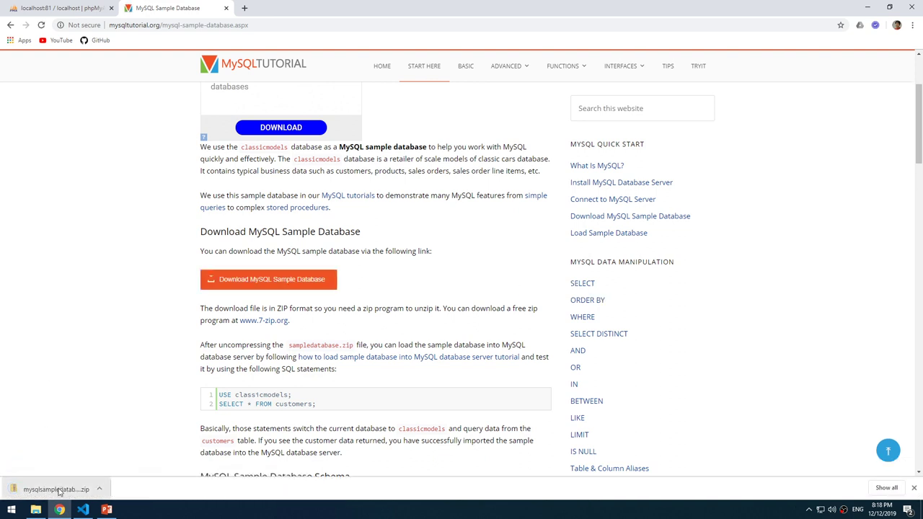
pyautogui.click(886, 488)
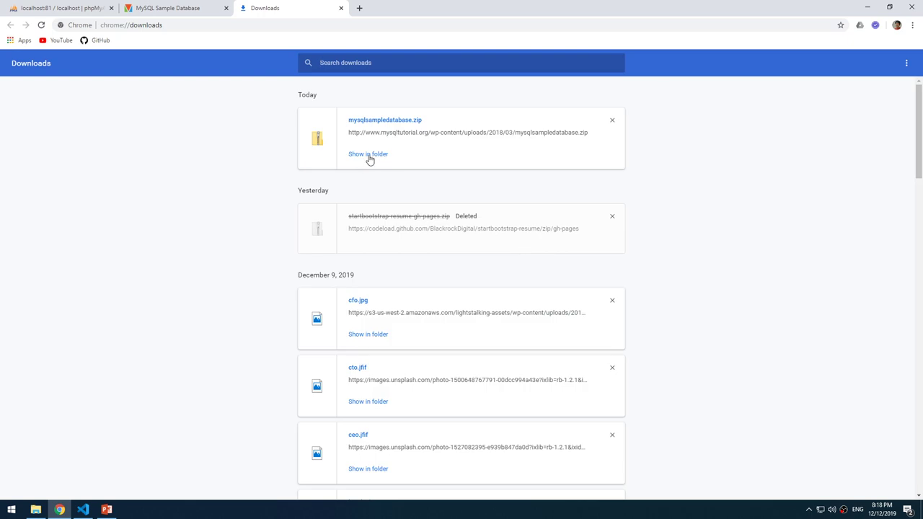
pyautogui.click(372, 157)
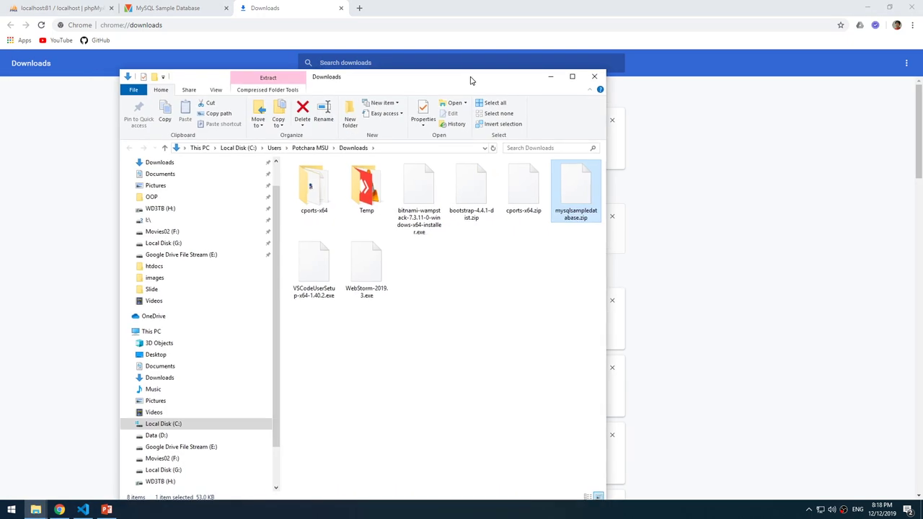
# - Extract mysqlsampledatabase.zip with 7-Zip into its own mysqlsampledatabase folder, and select the SQL file inside that folder
pyautogui.moveTo(470, 80); pyautogui.dragTo(505, 55)
pyautogui.rightClick(613, 165)
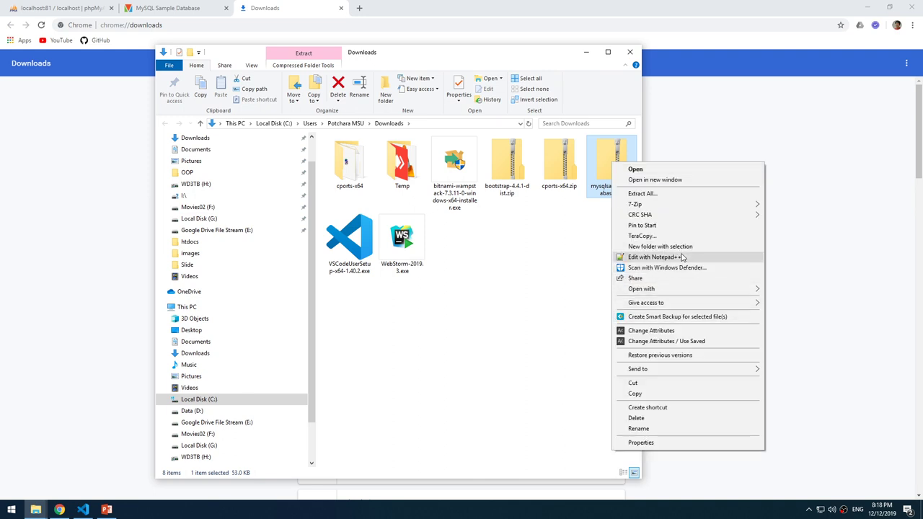
pyautogui.moveTo(694, 205)
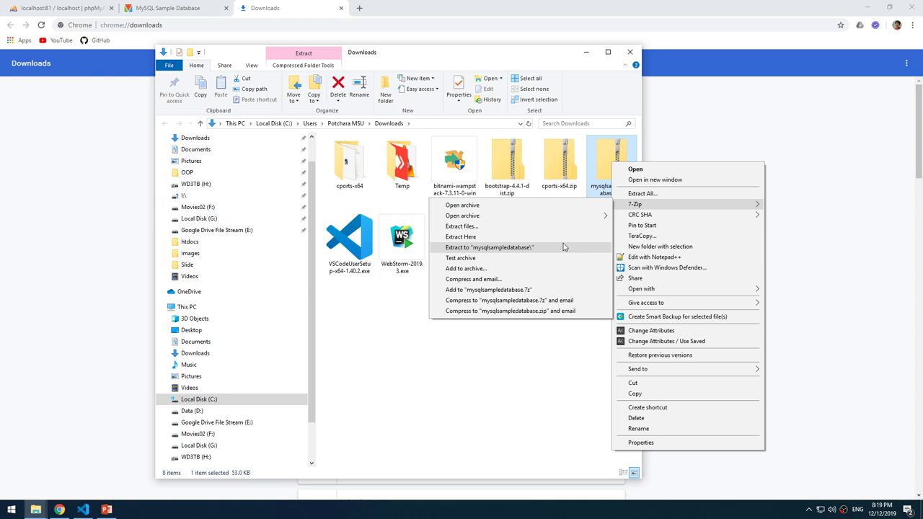
pyautogui.click(564, 247)
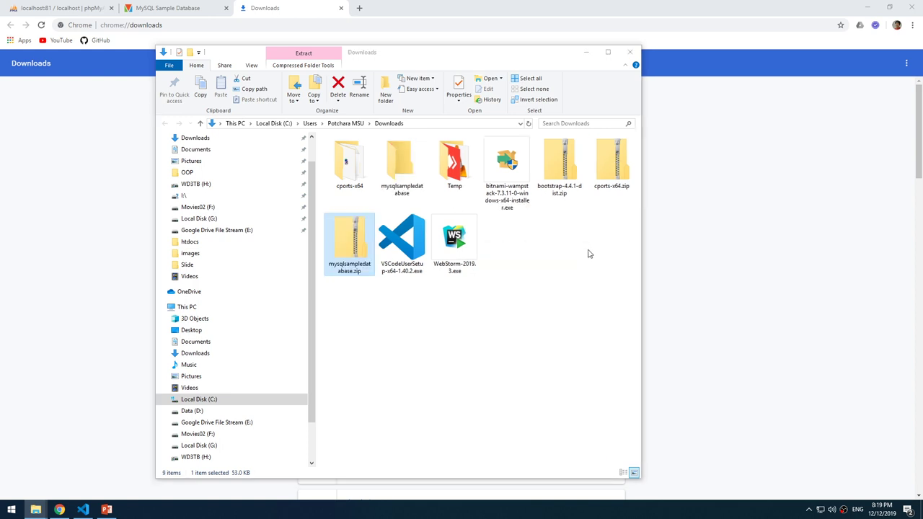
pyautogui.doubleClick(398, 186)
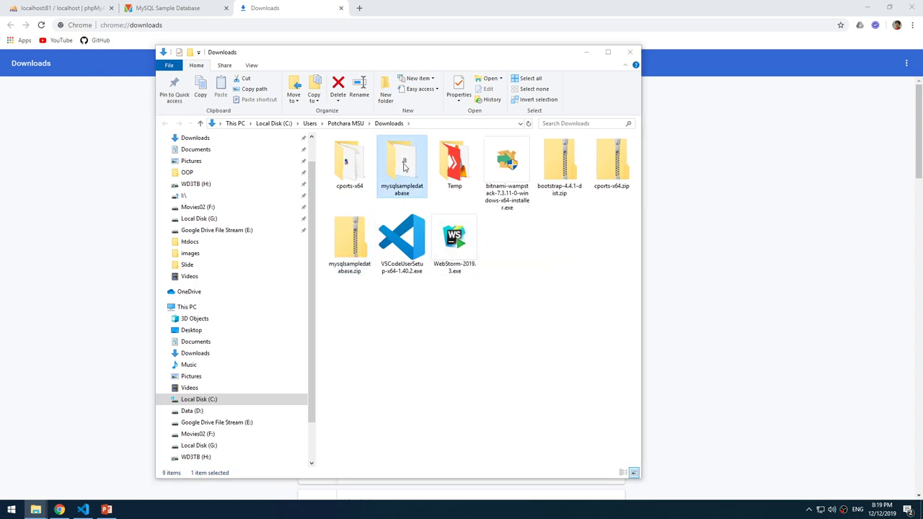
pyautogui.click(383, 154)
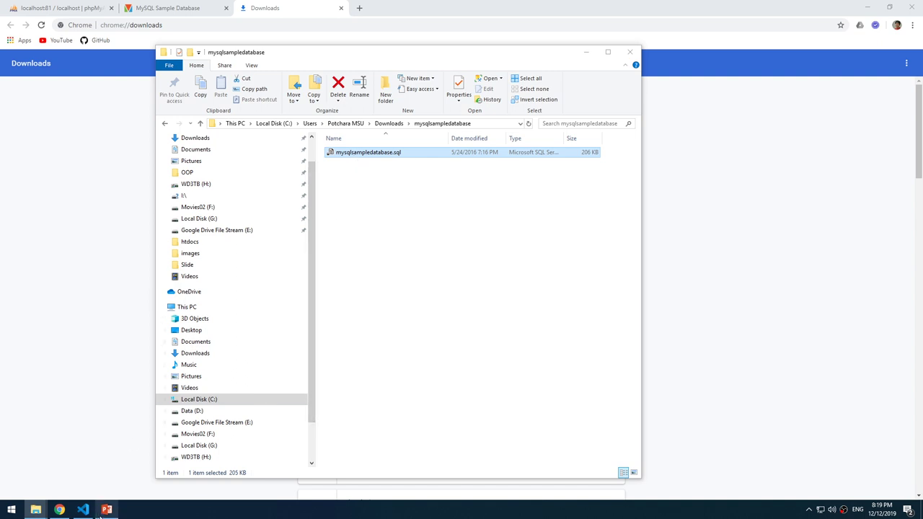
# - Return to the Lab0501 slide in PowerPoint and review the instruction to replace "classicmodels" with "demo"
pyautogui.click(59, 510)
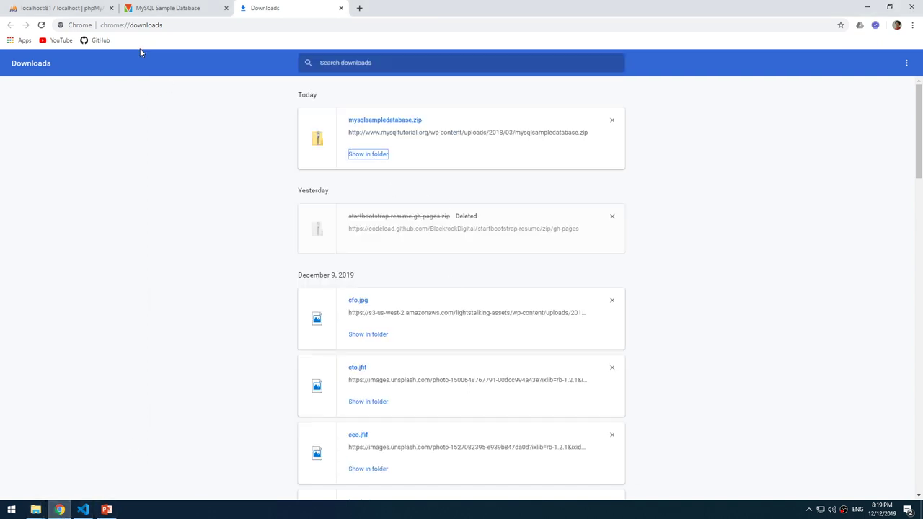
pyautogui.click(157, 6)
pyautogui.click(61, 8)
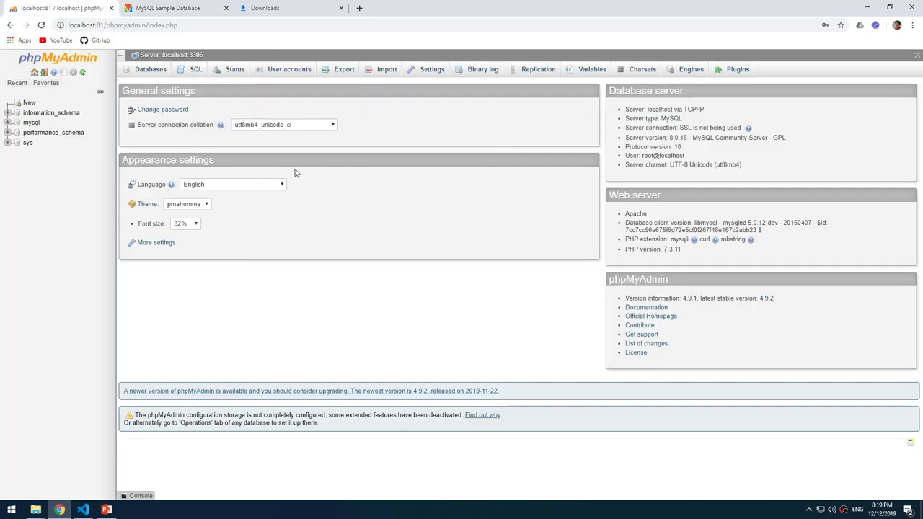
pyautogui.click(107, 510)
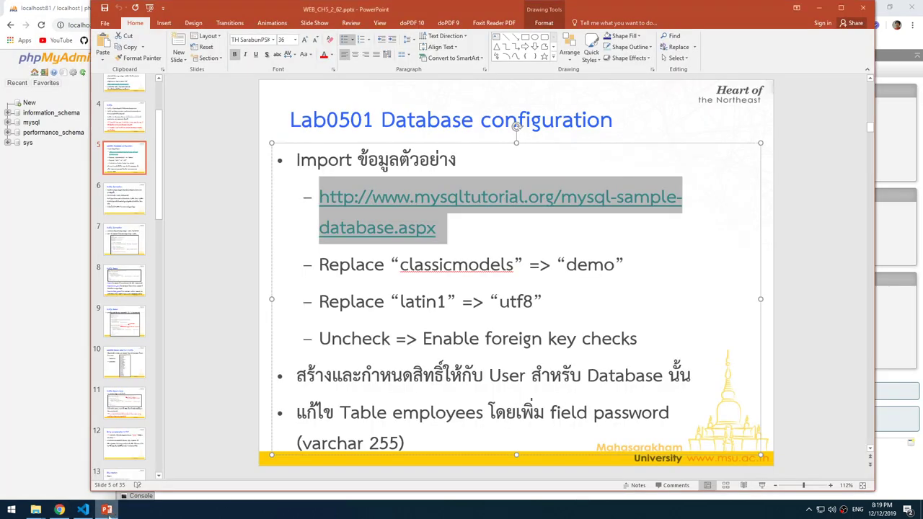
pyautogui.click(455, 249)
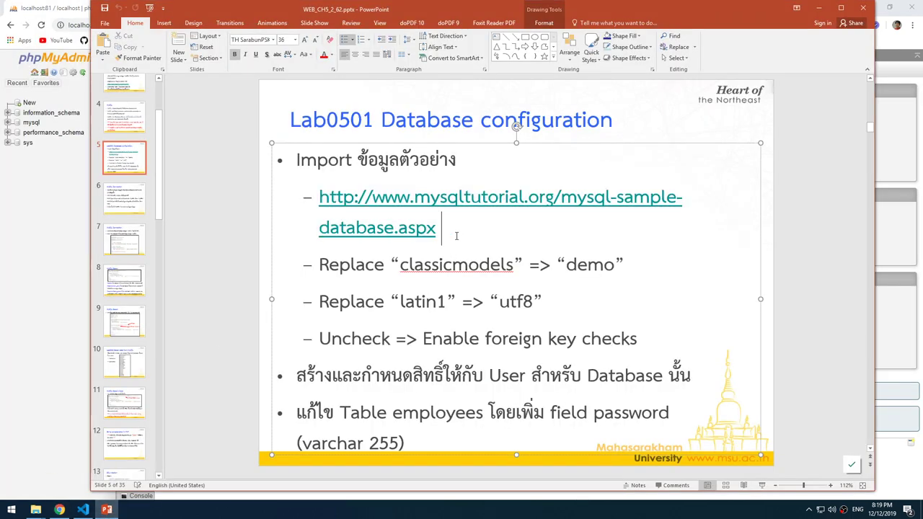
pyautogui.hotkey('shift', 'Right')
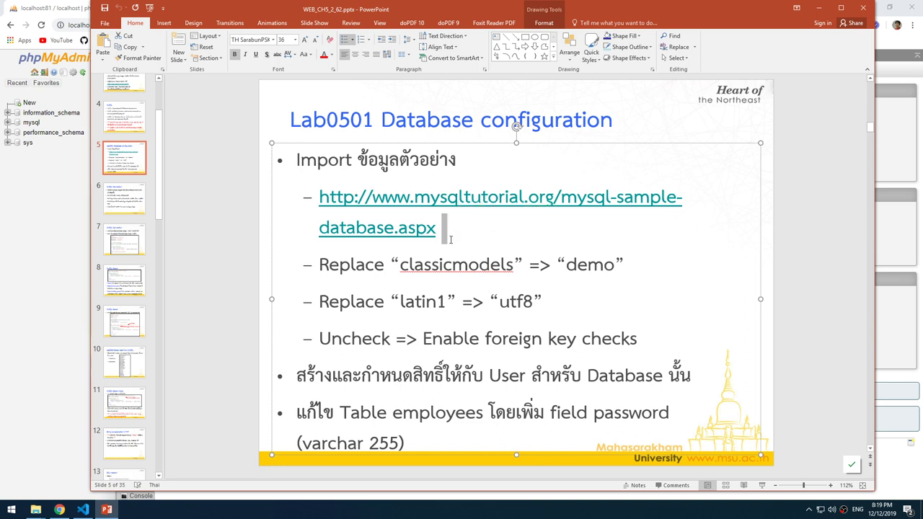
pyautogui.click(452, 239)
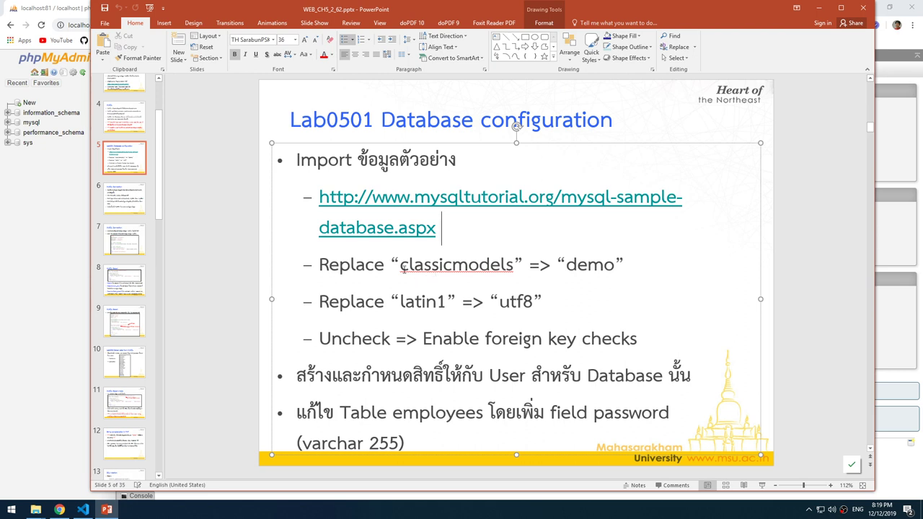
pyautogui.moveTo(401, 266); pyautogui.dragTo(516, 274)
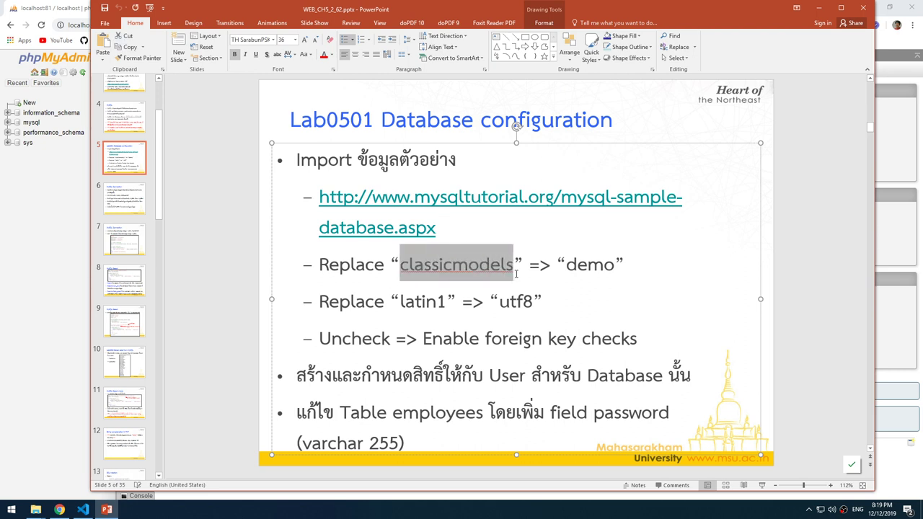
pyautogui.click(409, 272)
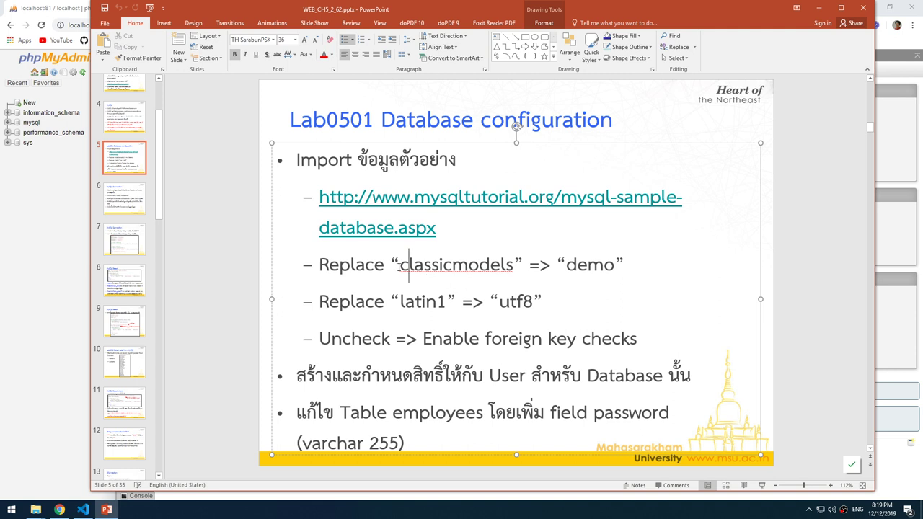
pyautogui.moveTo(513, 267); pyautogui.dragTo(406, 271)
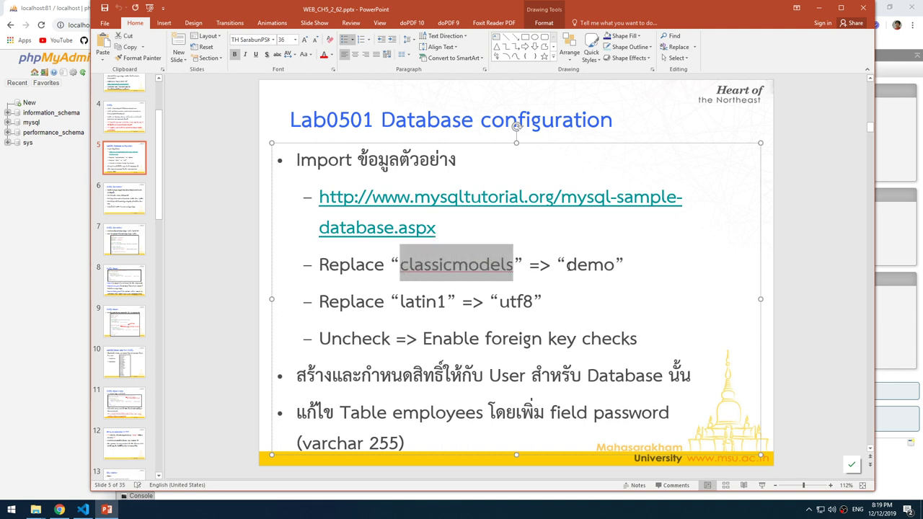
pyautogui.moveTo(568, 265); pyautogui.dragTo(612, 274)
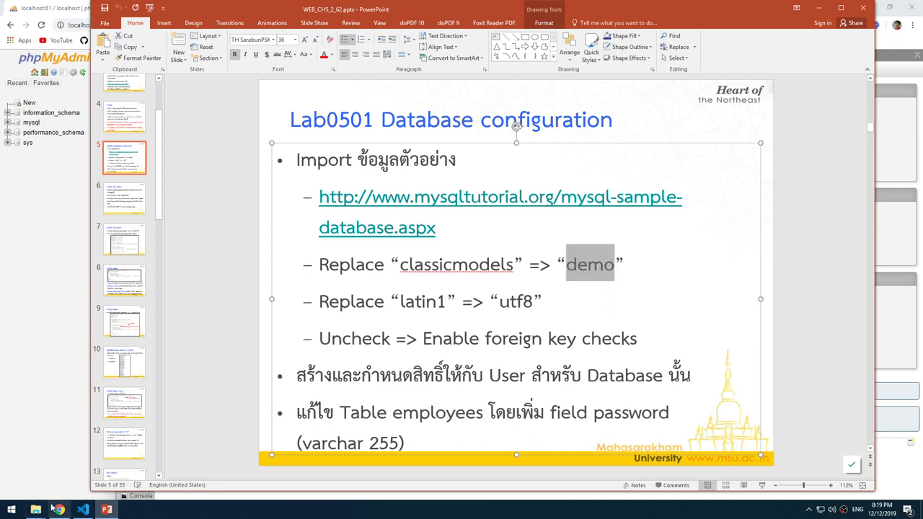
# - Open the extracted mysqlsampledatabase.sql in Notepad++ and look through its SQL statements
pyautogui.moveTo(36, 510)
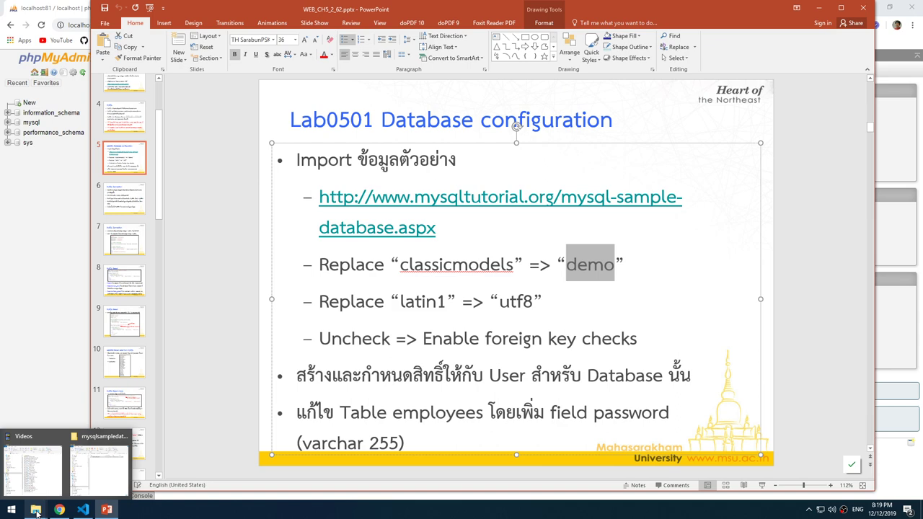
pyautogui.click(103, 469)
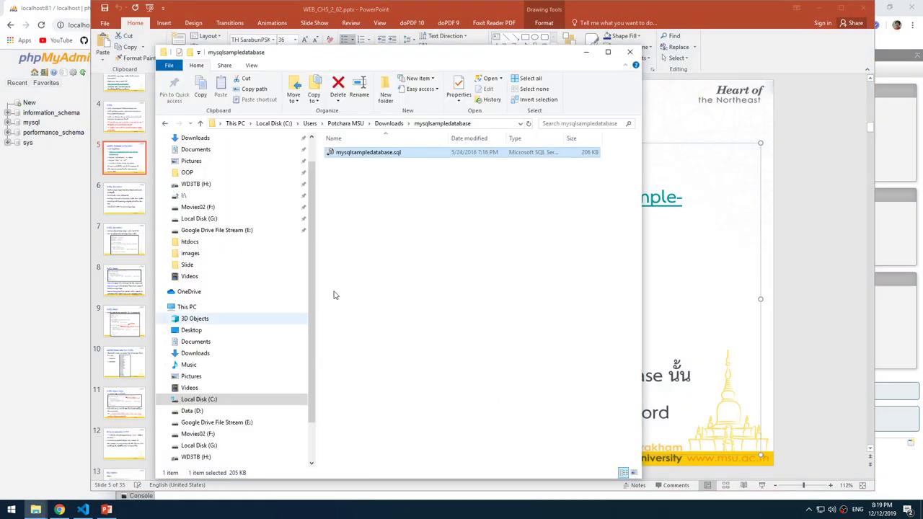
pyautogui.rightClick(377, 155)
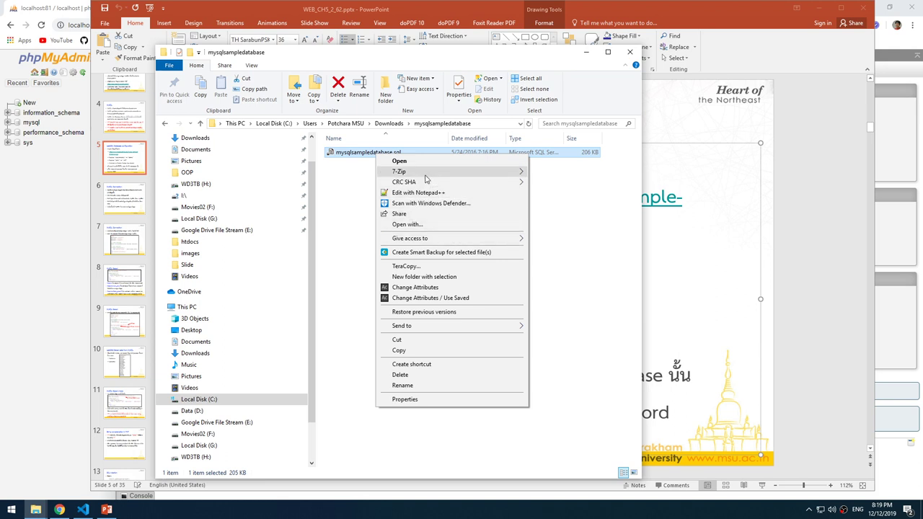
pyautogui.click(461, 193)
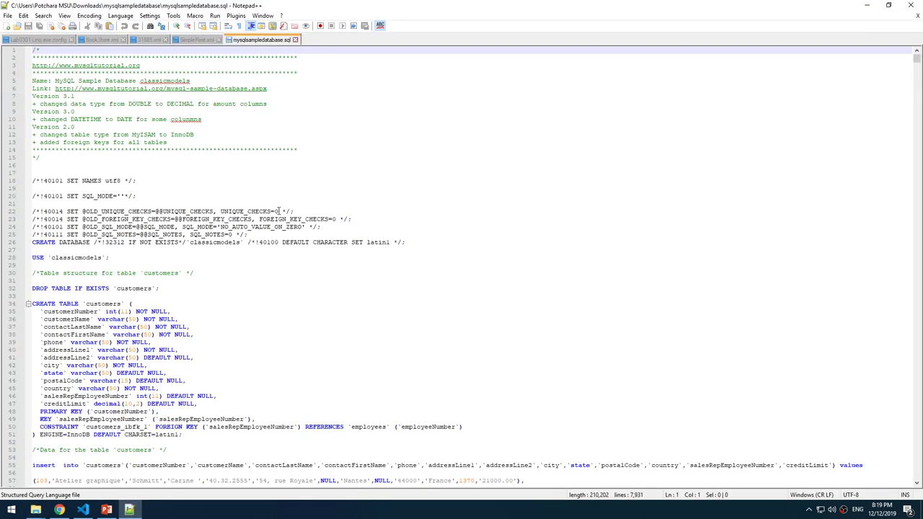
pyautogui.scroll(-15, 278, 217)
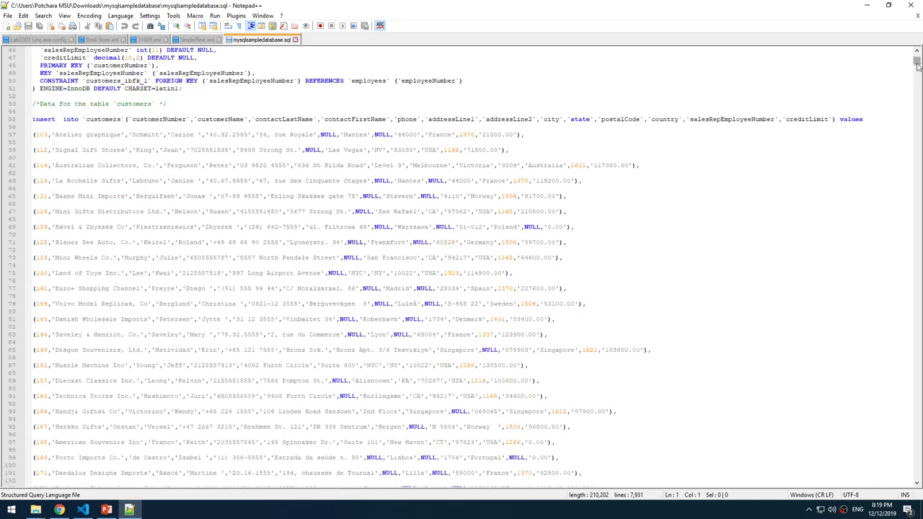
# - Start a text replacement in the SQL script, using "classicmodels" copied from the Lab0501 slide in PowerPoint as the search text
pyautogui.moveTo(917, 66); pyautogui.dragTo(919, 236)
pyautogui.hotkey('ctrl', 'Home')
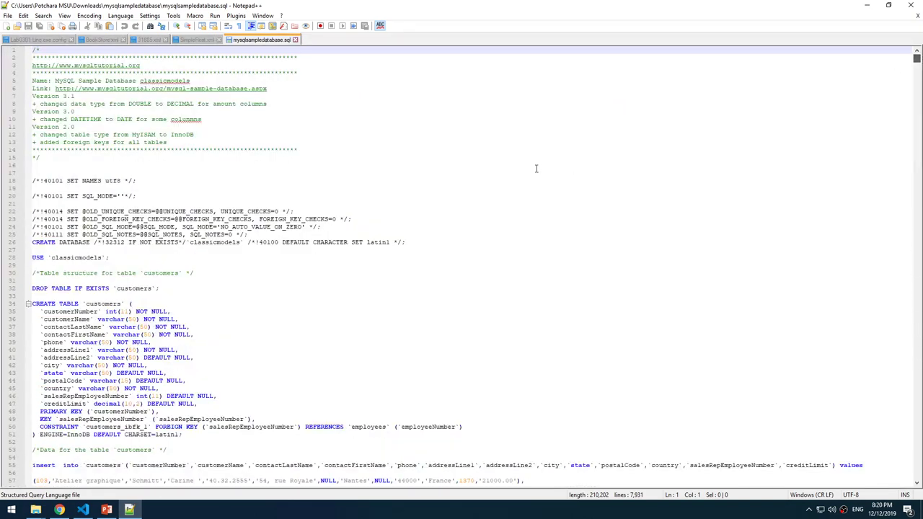
pyautogui.click(519, 171)
pyautogui.click(290, 121)
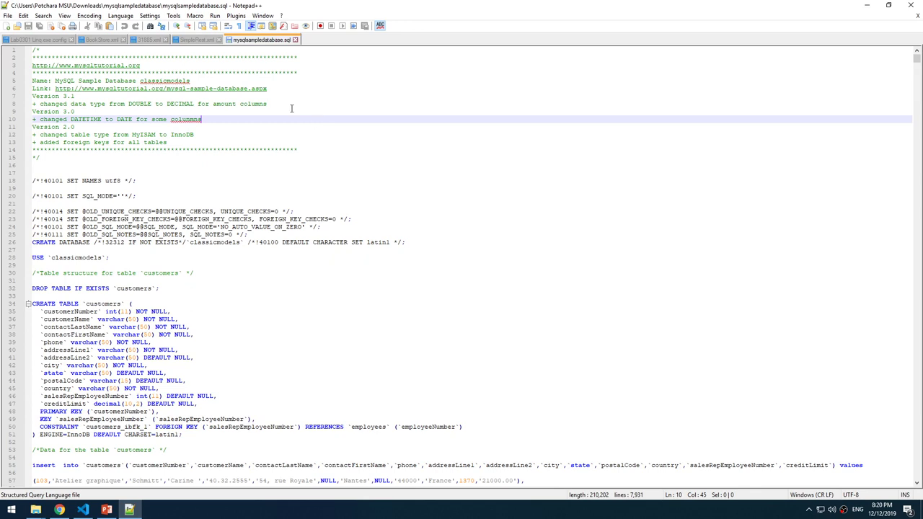
pyautogui.click(24, 17)
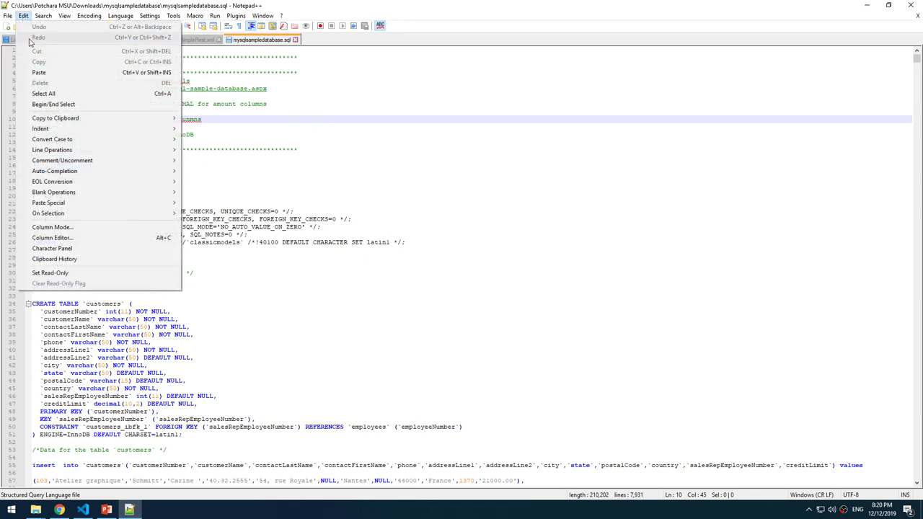
pyautogui.moveTo(43, 16)
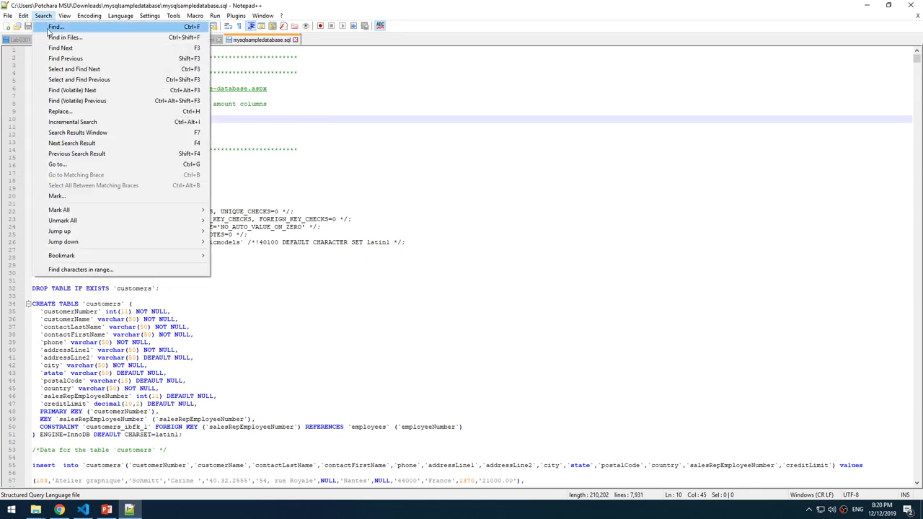
pyautogui.click(59, 111)
pyautogui.click(106, 510)
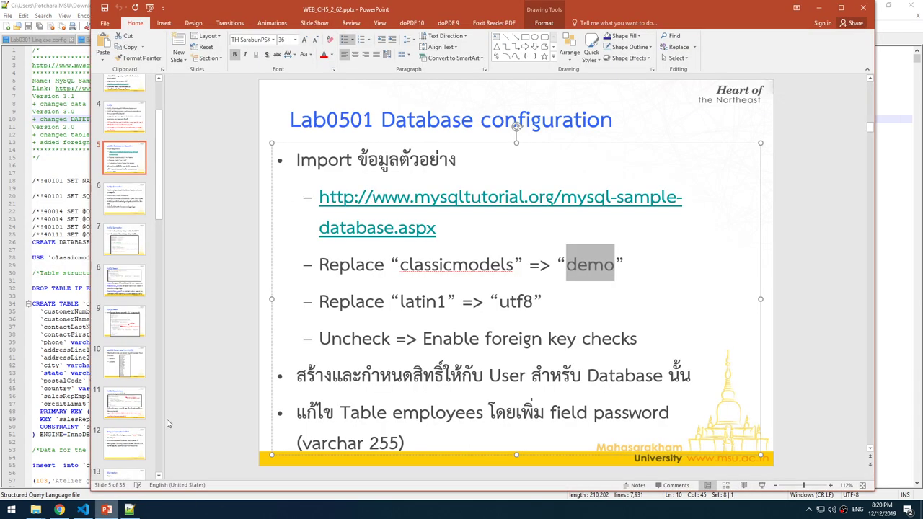
pyautogui.moveTo(401, 266); pyautogui.dragTo(513, 265)
pyautogui.hotkey('ctrl', 'c')
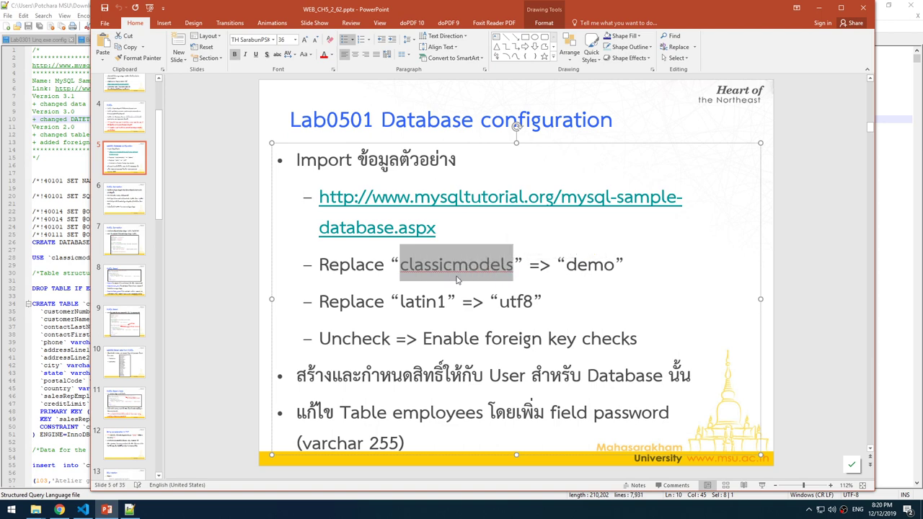
pyautogui.click(131, 510)
pyautogui.hotkey('ctrl', 'v')
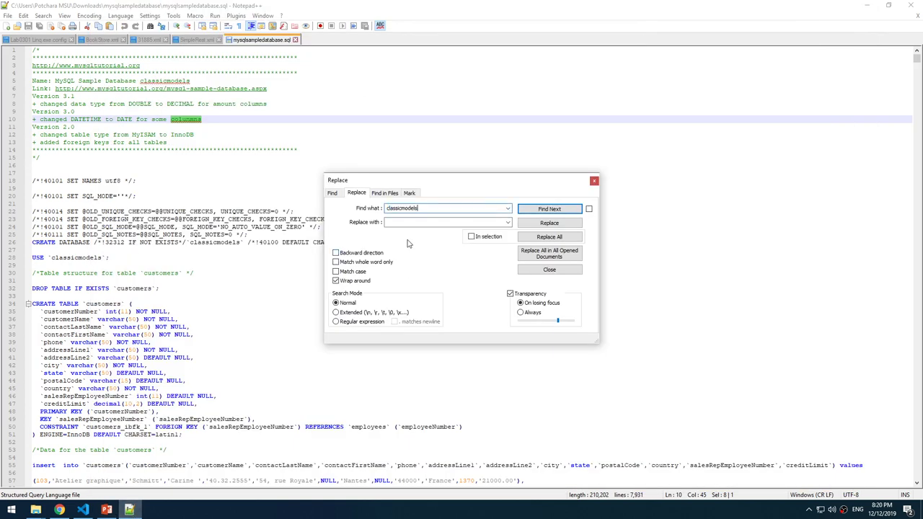
# - Replace every occurrence of "classicmodels" in the SQL script with "demo" and close the Replace dialog
pyautogui.click(416, 222)
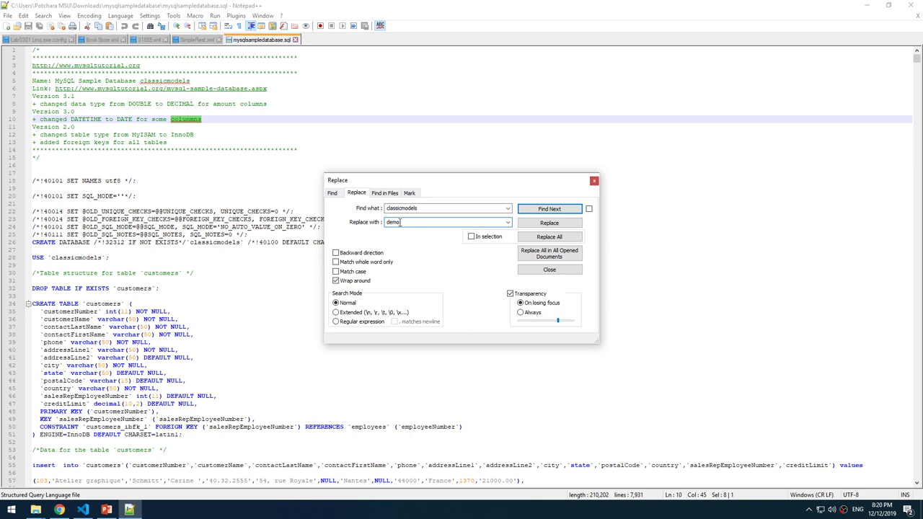
pyautogui.click(416, 208)
pyautogui.click(416, 221)
pyautogui.click(549, 237)
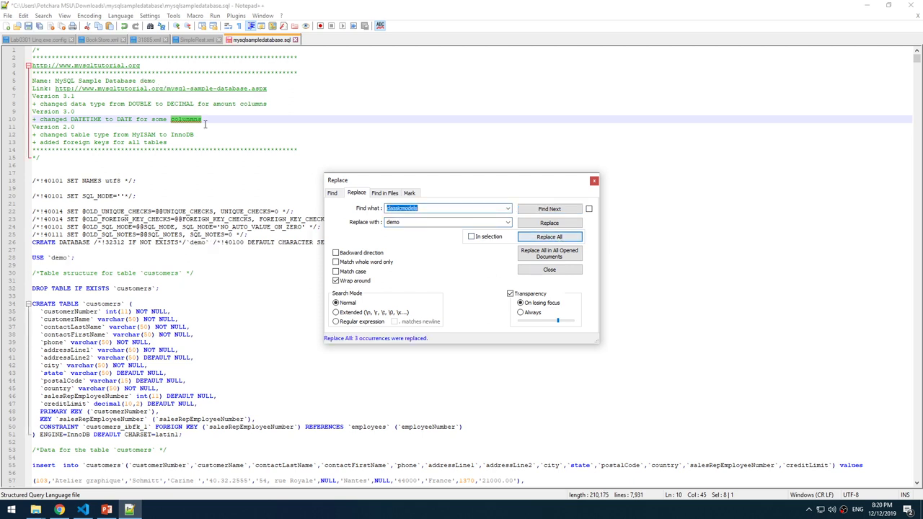
pyautogui.click(594, 181)
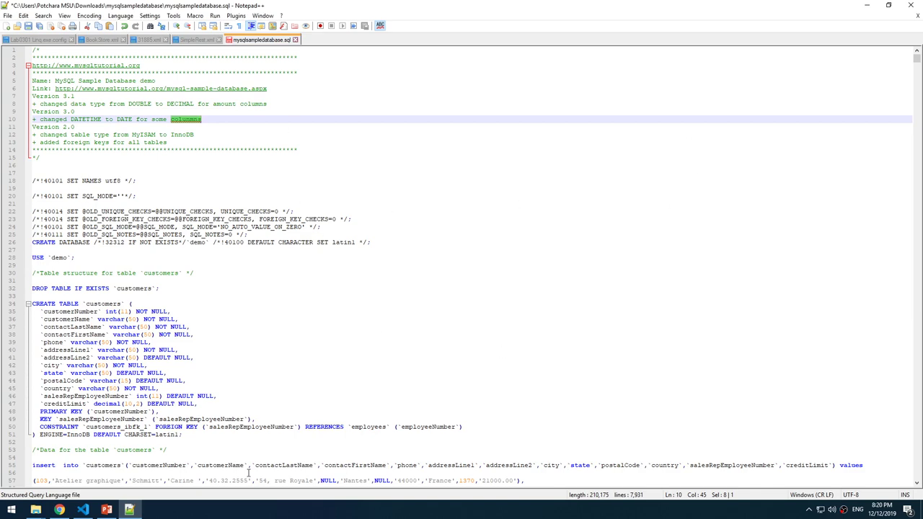
# - Switch to the Lab0501 slide in PowerPoint and review the instruction to replace "latin1" with "utf8"
pyautogui.click(106, 510)
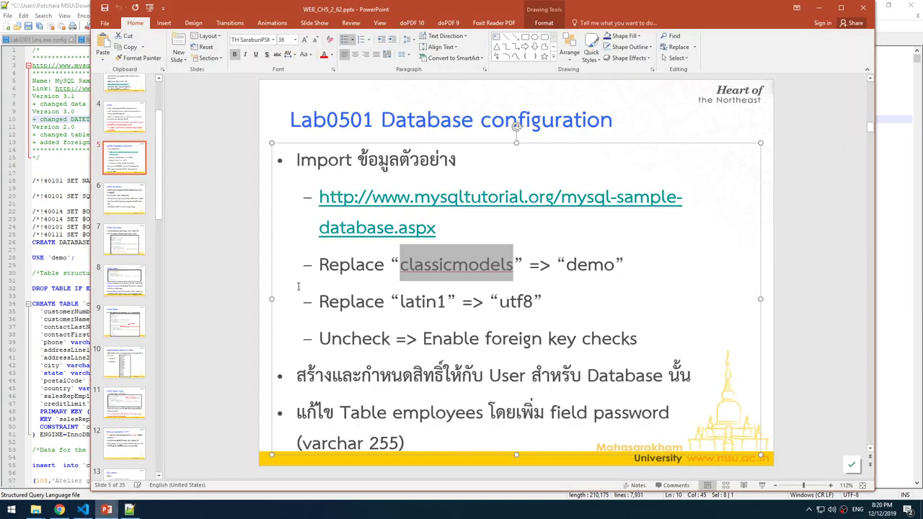
pyautogui.click(490, 265)
pyautogui.moveTo(399, 302); pyautogui.dragTo(447, 301)
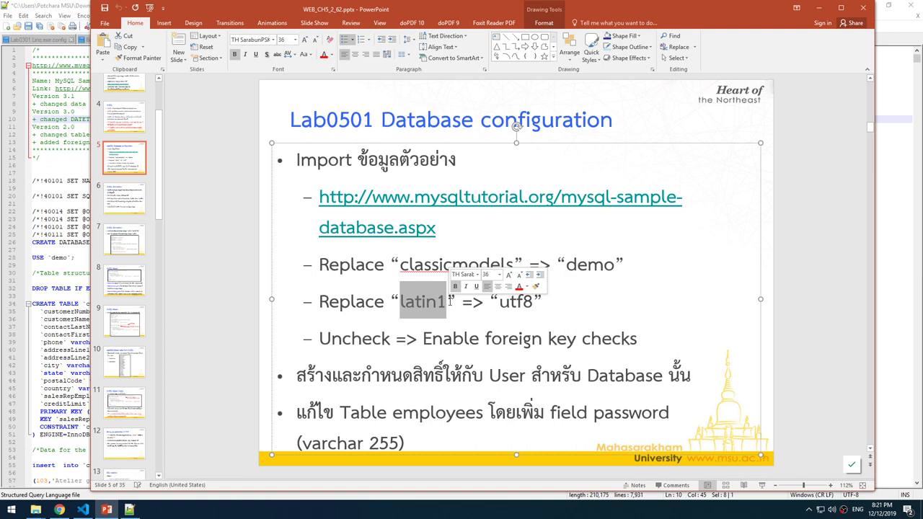
pyautogui.moveTo(448, 301); pyautogui.dragTo(417, 339)
pyautogui.hotkey('ctrl', 'z')
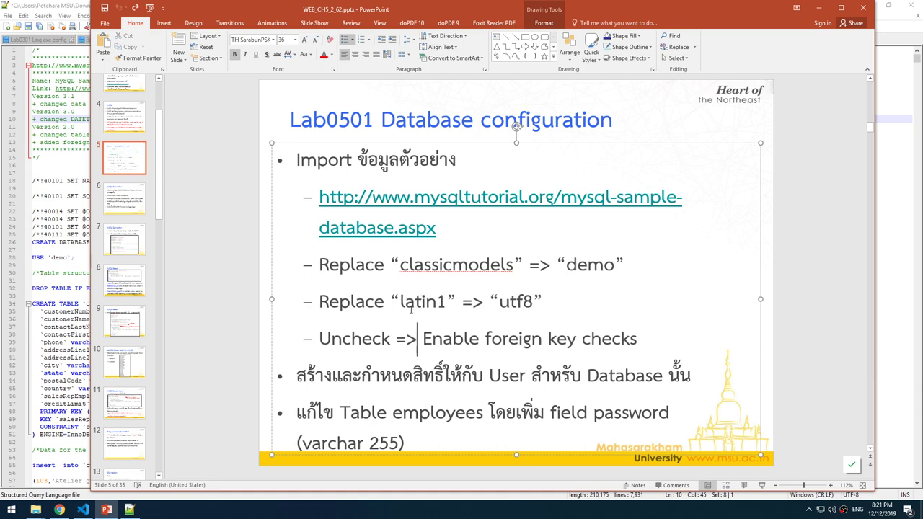
pyautogui.click(510, 301)
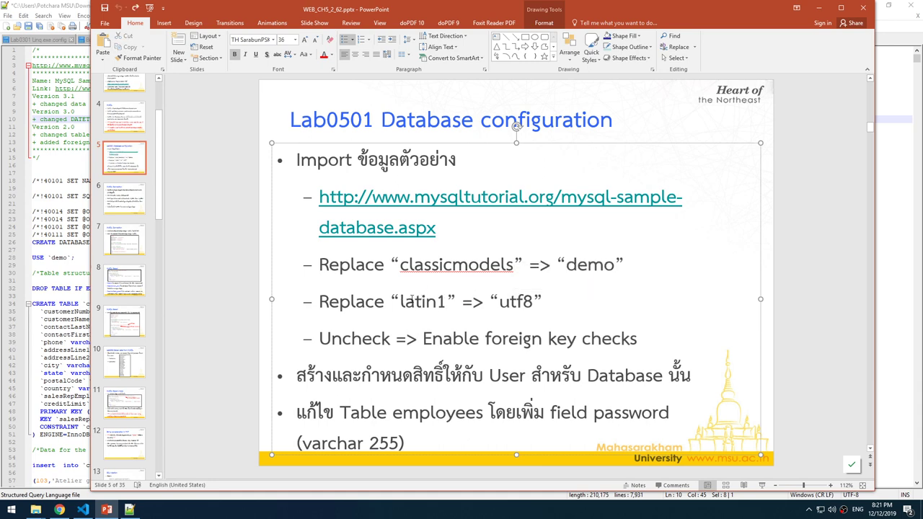
pyautogui.moveTo(400, 301); pyautogui.dragTo(447, 302)
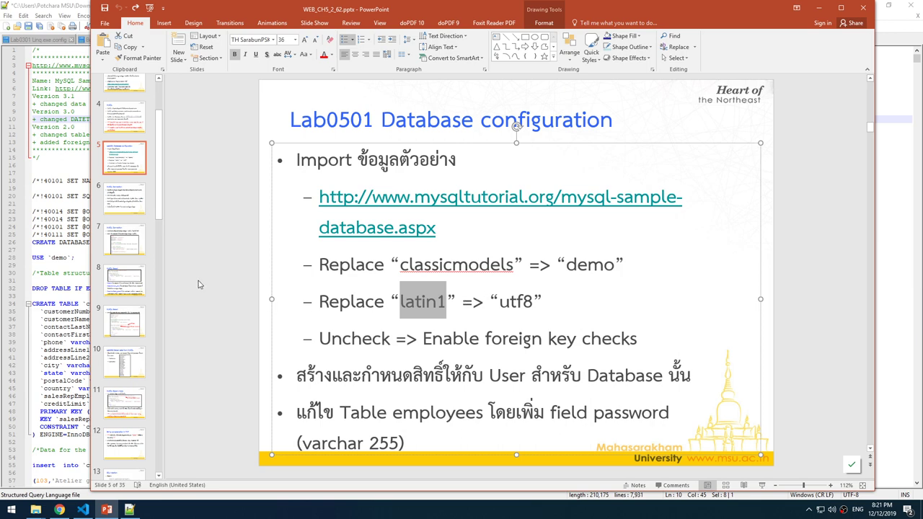
# - Back in Notepad++, replace every occurrence of "latin1" in mysqlsampledatabase.sql with "utf8" and close the Replace dialog
pyautogui.click(66, 211)
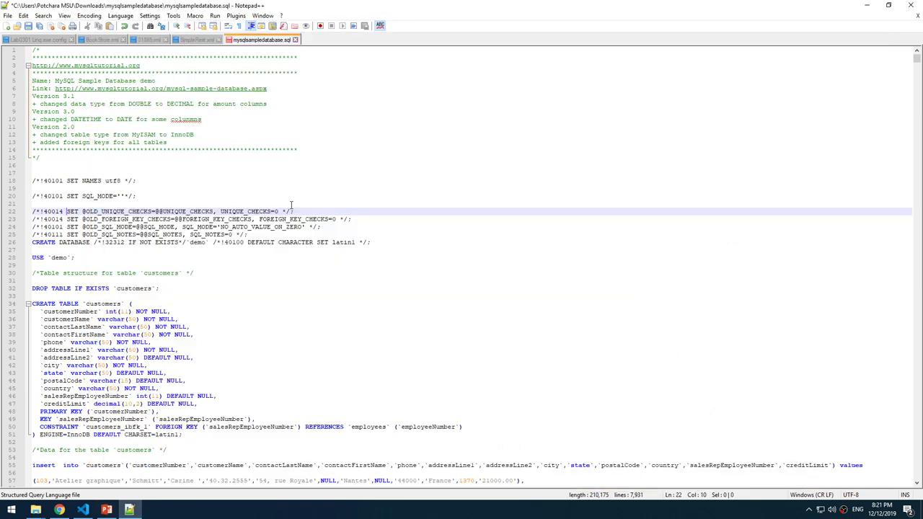
pyautogui.click(43, 15)
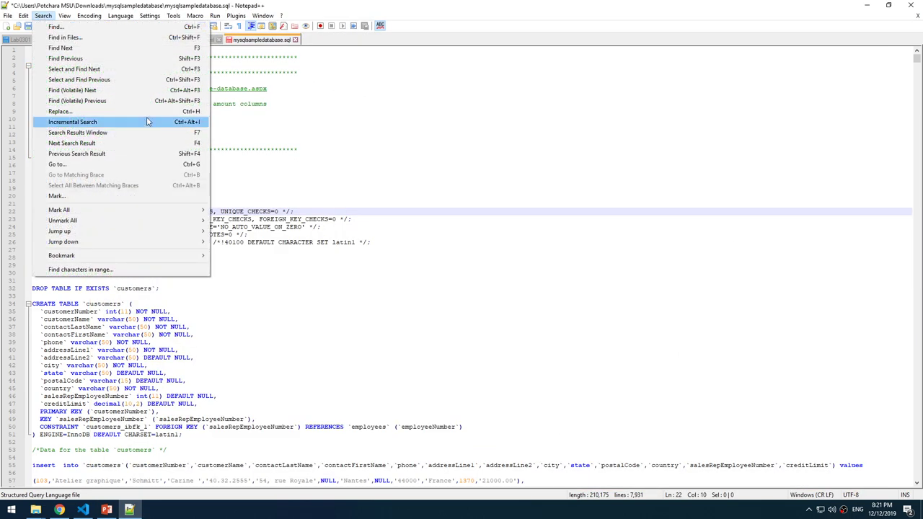
pyautogui.click(58, 111)
pyautogui.click(411, 207)
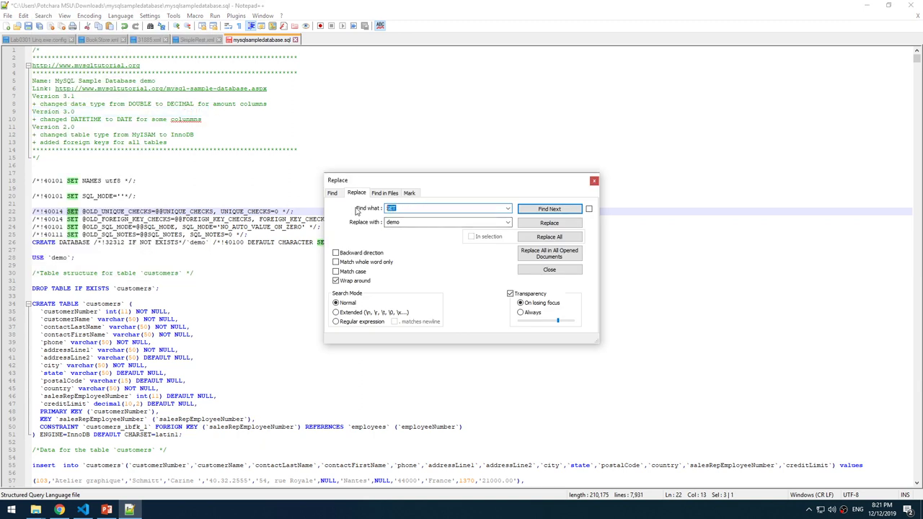
pyautogui.write('latin1')
pyautogui.doubleClick(420, 222)
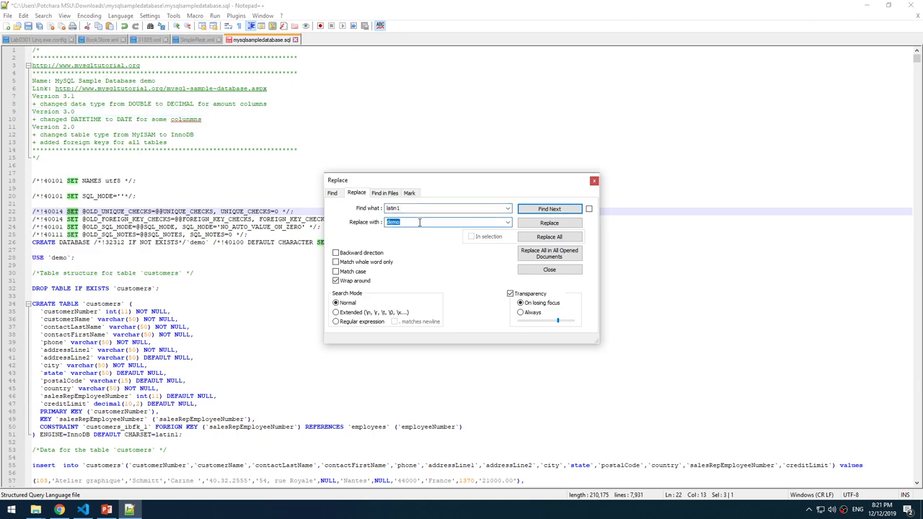
pyautogui.write('utf8')
pyautogui.click(564, 239)
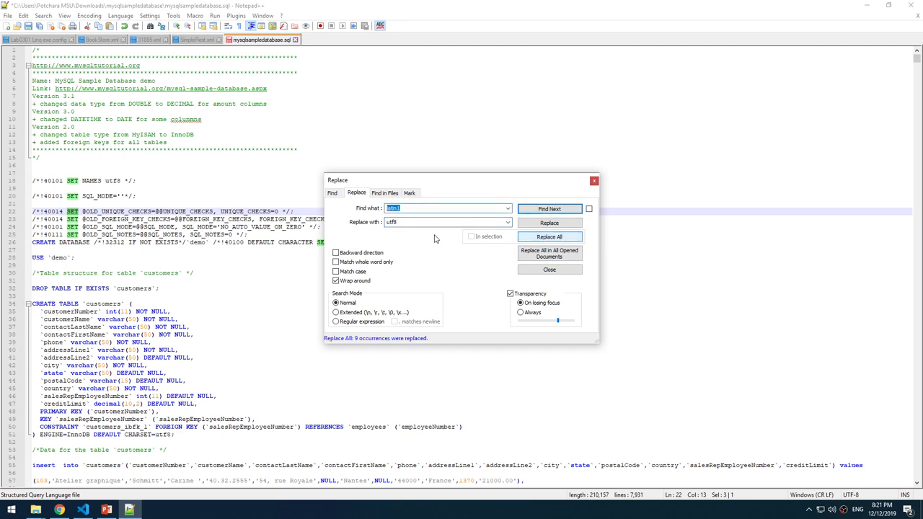
pyautogui.moveTo(435, 182); pyautogui.dragTo(527, 180)
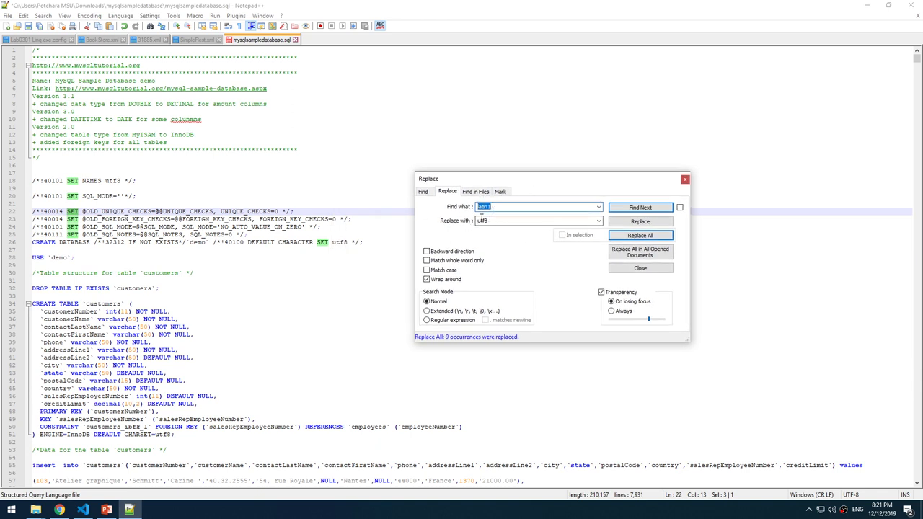
pyautogui.click(684, 179)
pyautogui.click(433, 166)
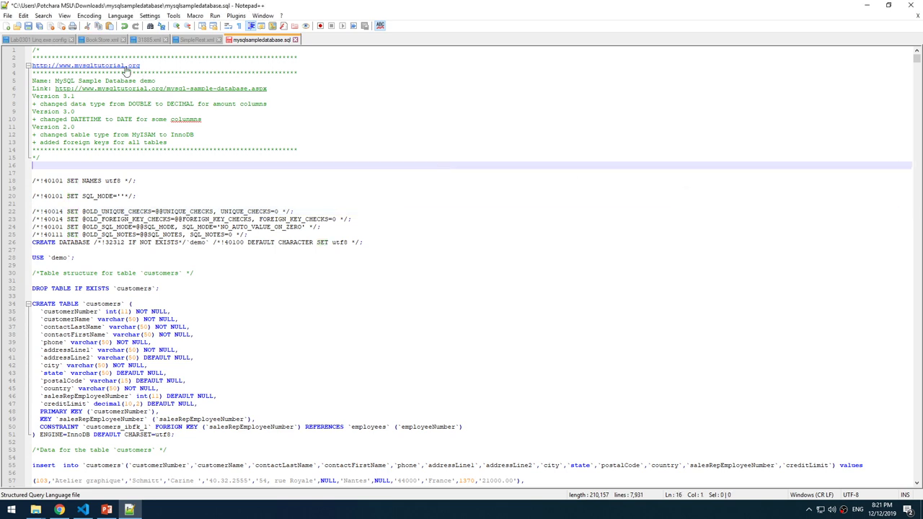
# - Save the edited mysqlsampledatabase.sql file and close Notepad++
pyautogui.click(30, 30)
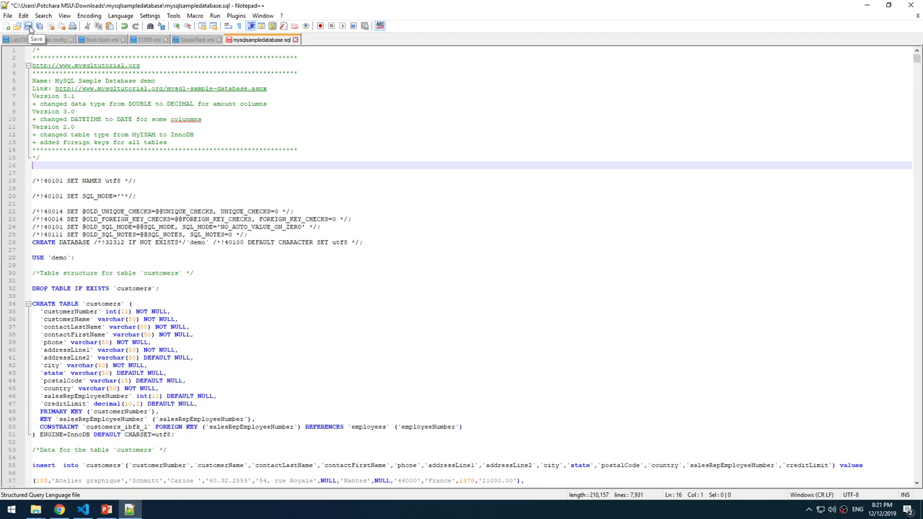
pyautogui.click(31, 30)
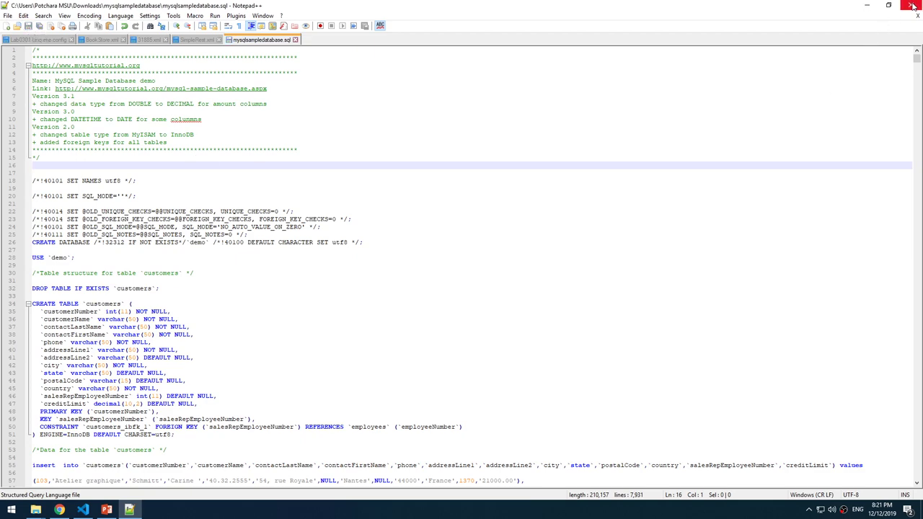
pyautogui.click(912, 6)
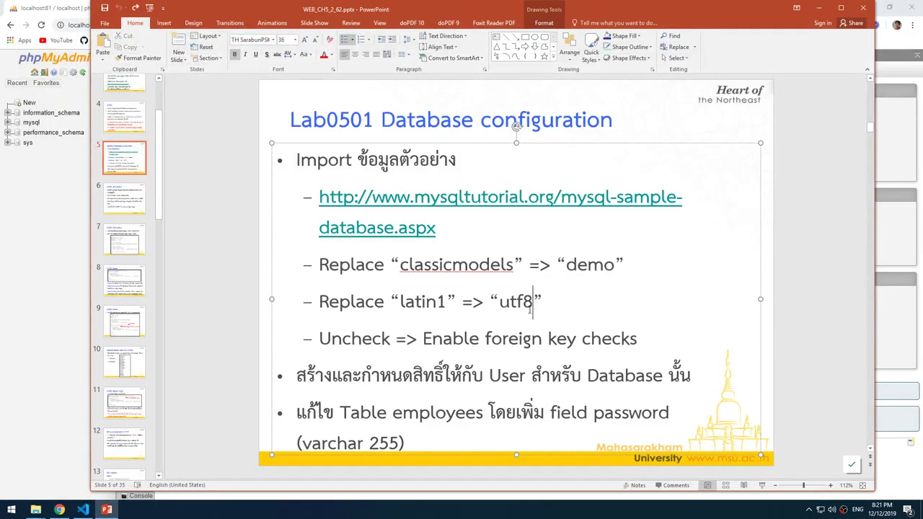
# - Review the slide's utf8 replacement line and the instruction to uncheck "Enable foreign key checks"
pyautogui.moveTo(532, 303); pyautogui.dragTo(319, 302)
pyautogui.click(390, 339)
pyautogui.moveTo(640, 340); pyautogui.dragTo(319, 339)
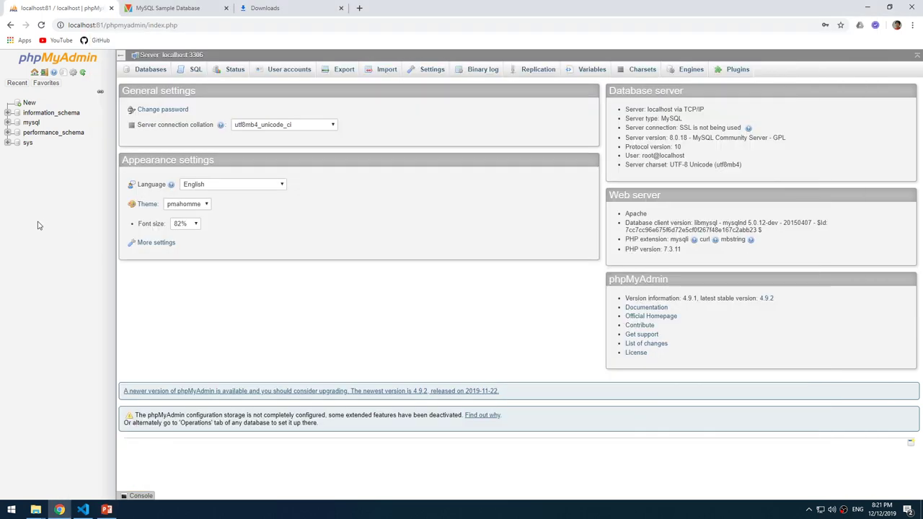
# - Switch to phpMyAdmin in Chrome and choose mysqlsampledatabase.sql from the Downloads\mysqlsampledatabase folder as the file for a server-level import
pyautogui.click(40, 225)
pyautogui.click(387, 73)
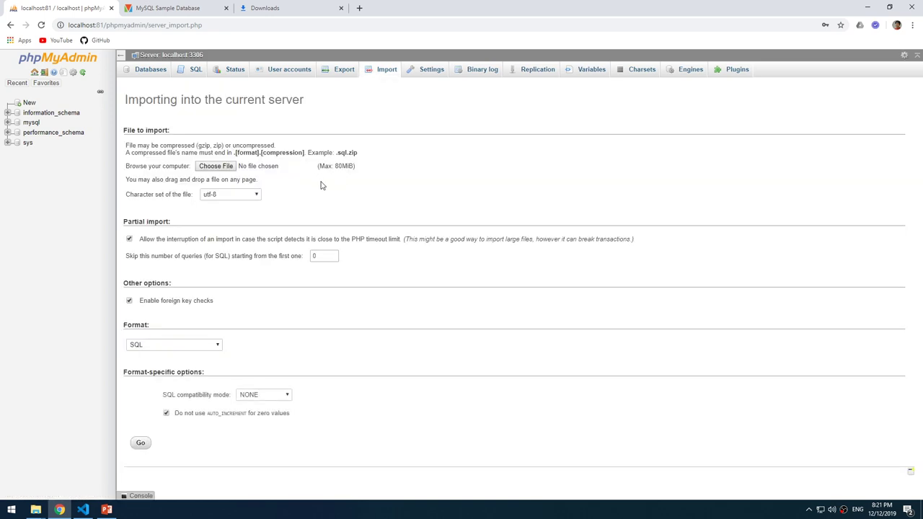
pyautogui.click(229, 168)
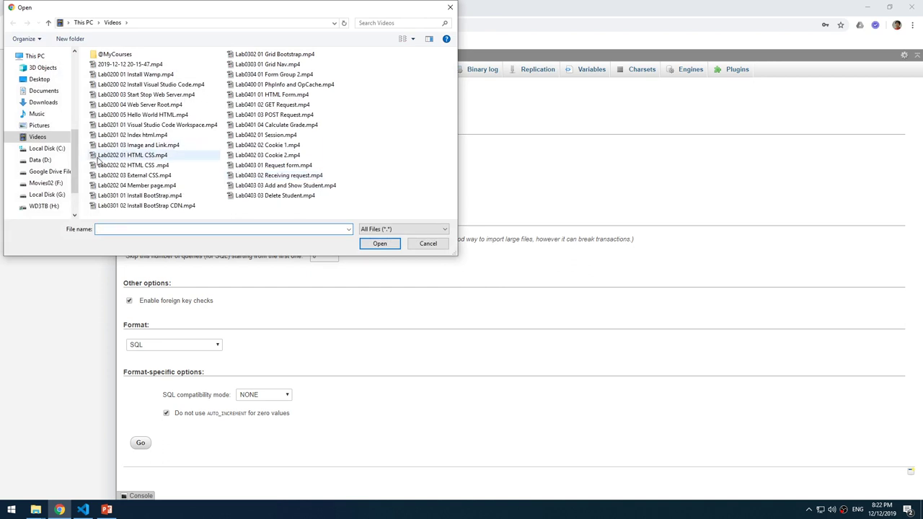
pyautogui.click(54, 105)
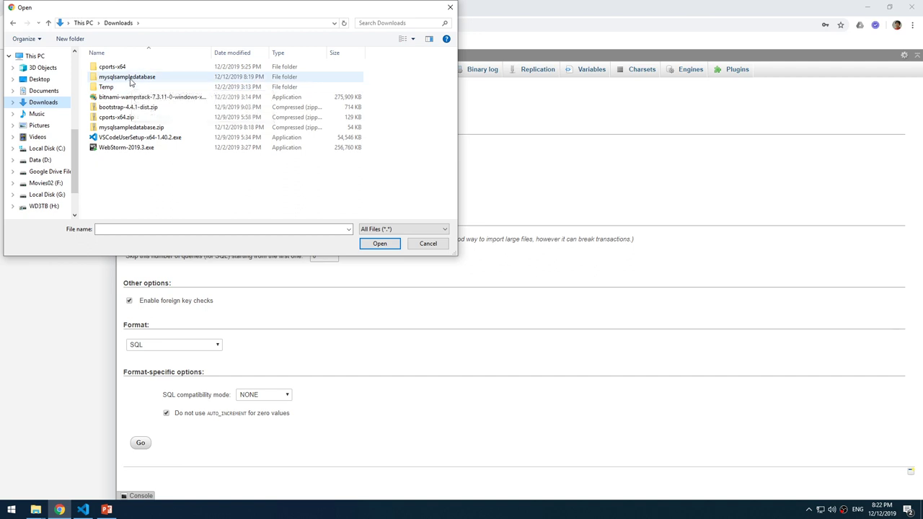
pyautogui.doubleClick(130, 76)
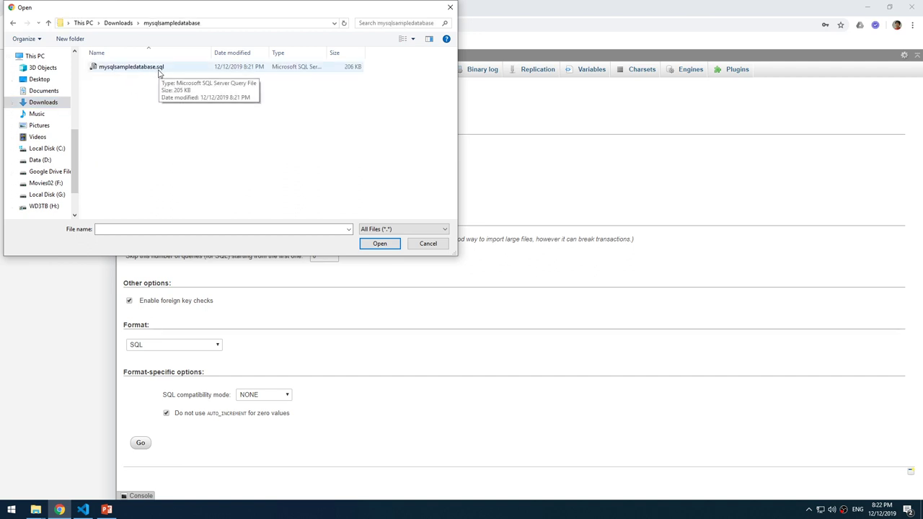
pyautogui.click(156, 69)
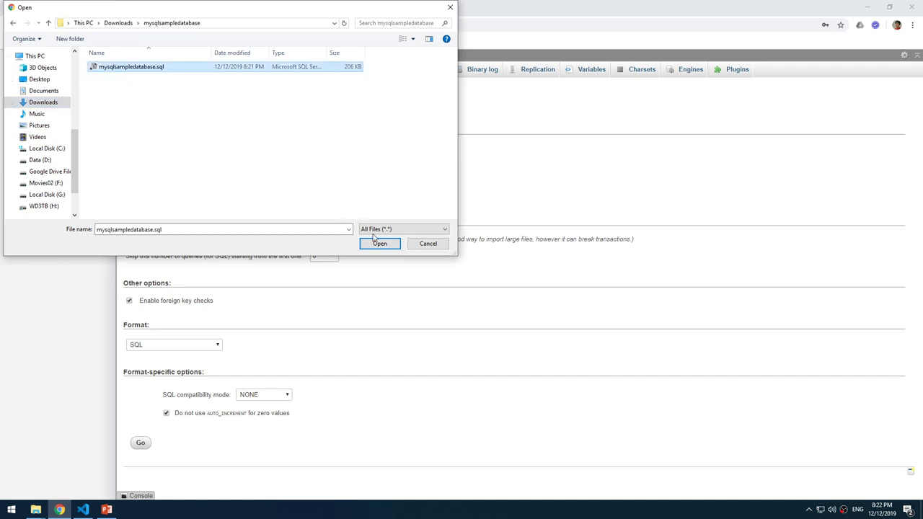
pyautogui.click(393, 245)
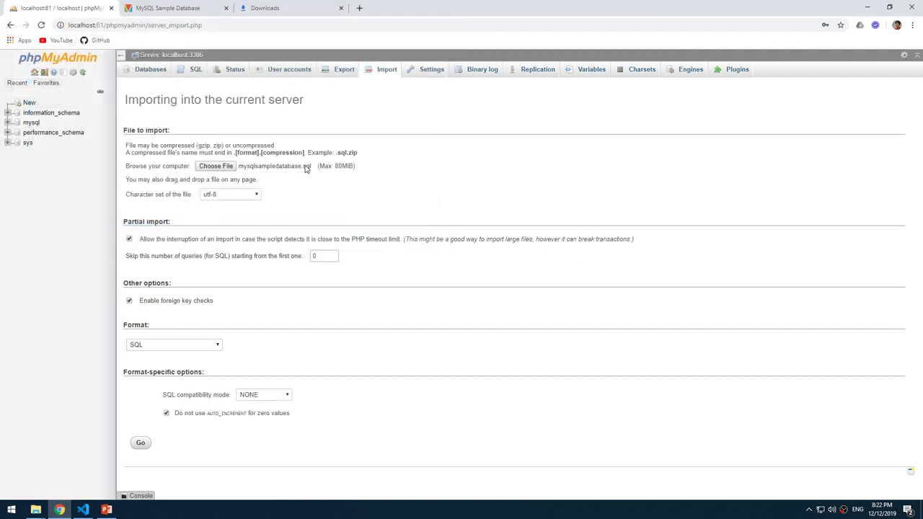
# - Reopen the import file chooser, cancel it, and select mysqlsampledatabase.sql again as the import file
pyautogui.press('space')
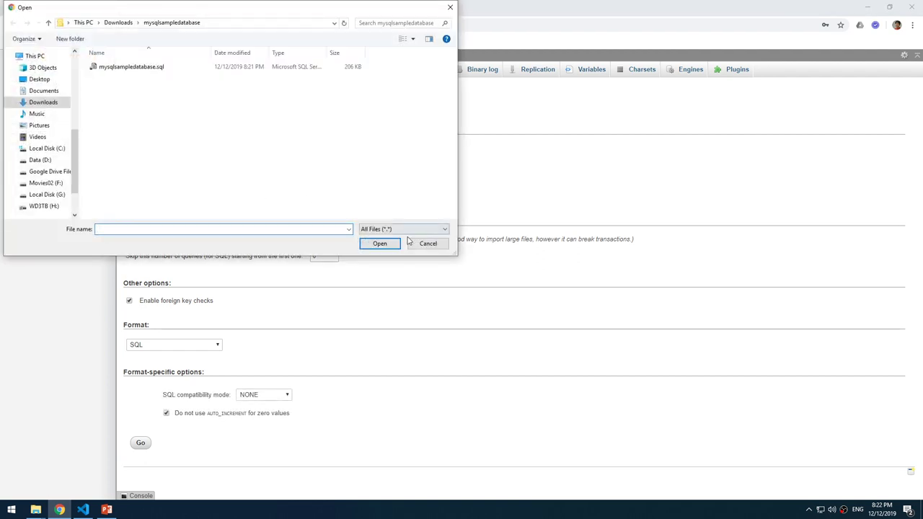
pyautogui.click(428, 243)
pyautogui.click(226, 166)
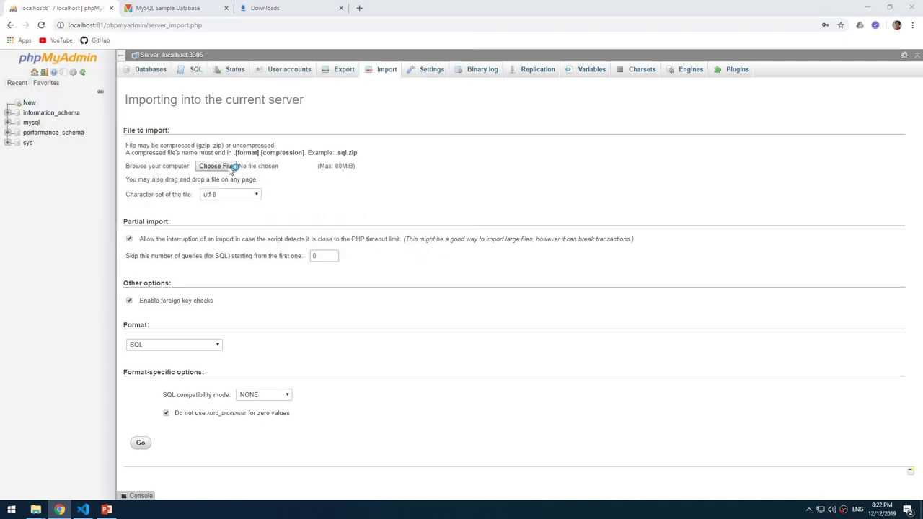
pyautogui.click(156, 69)
pyautogui.click(379, 243)
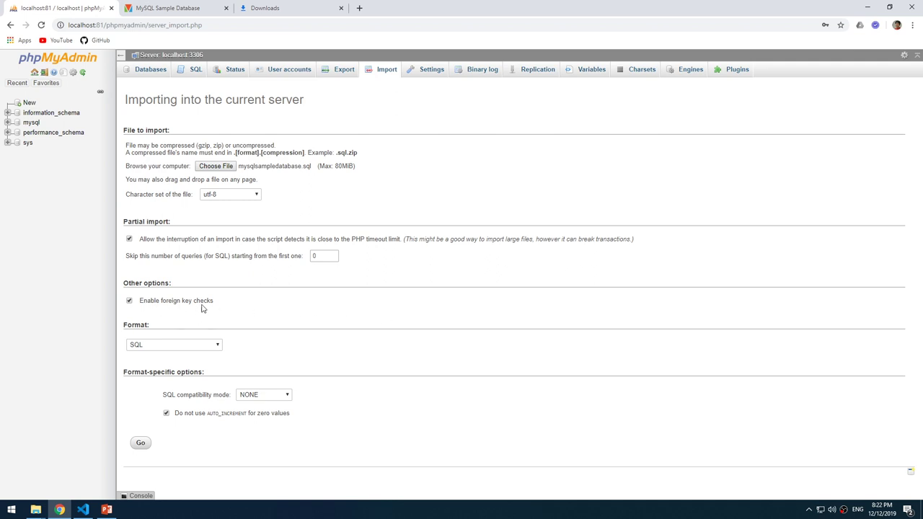
# - Disable foreign key checks, run the import of mysqlsampledatabase.sql, and open the imported demo database
pyautogui.click(130, 303)
pyautogui.click(141, 443)
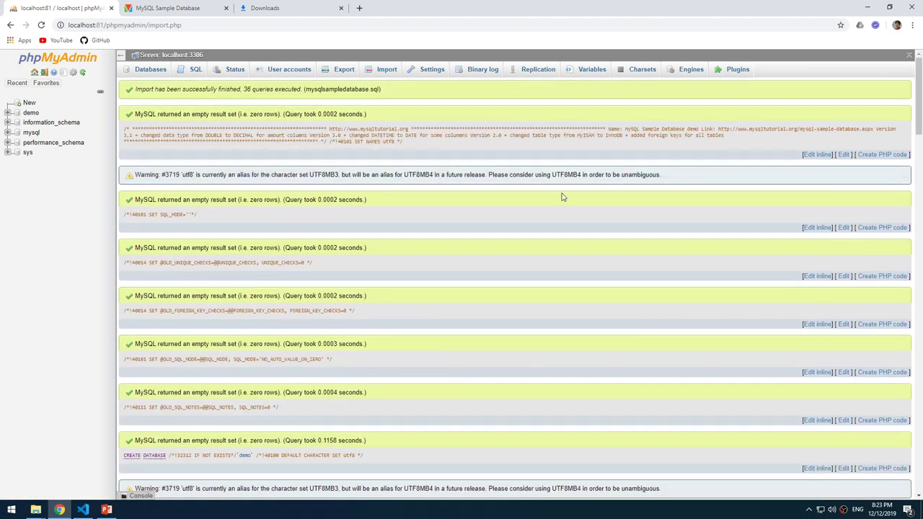
pyautogui.click(31, 114)
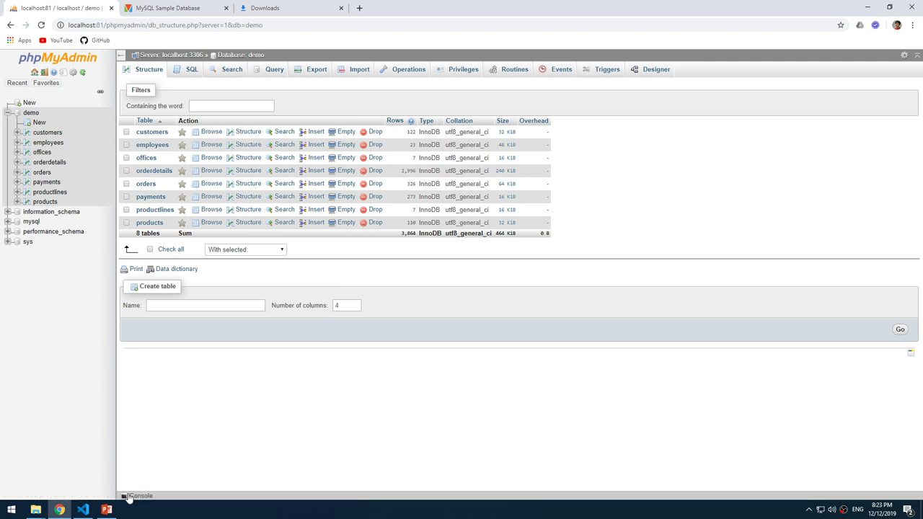
# - Return to the Lab0501 slide in PowerPoint and review the sample data import instructions
pyautogui.click(107, 510)
pyautogui.click(499, 341)
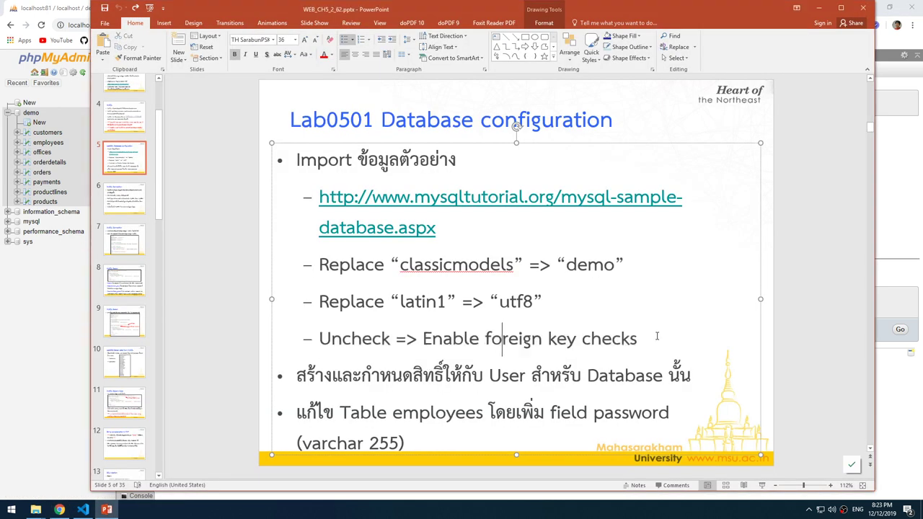
pyautogui.moveTo(657, 336); pyautogui.dragTo(284, 167)
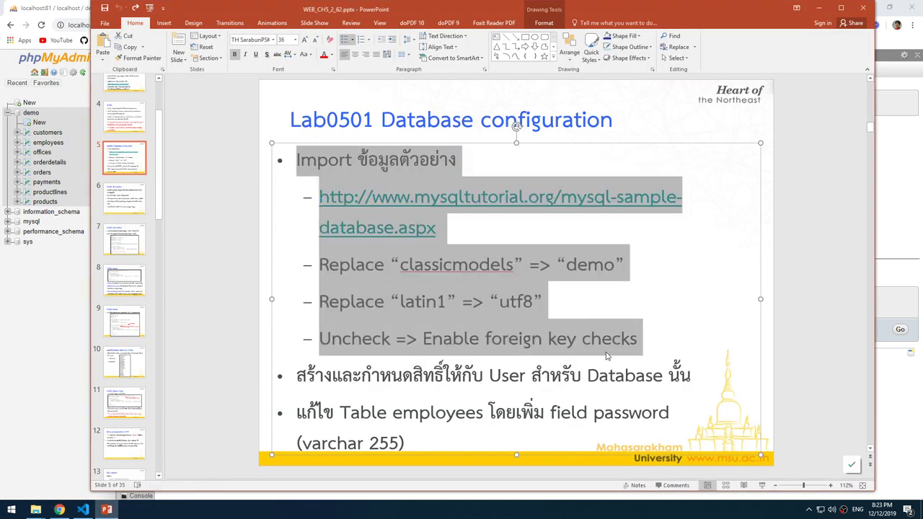
pyautogui.click(655, 337)
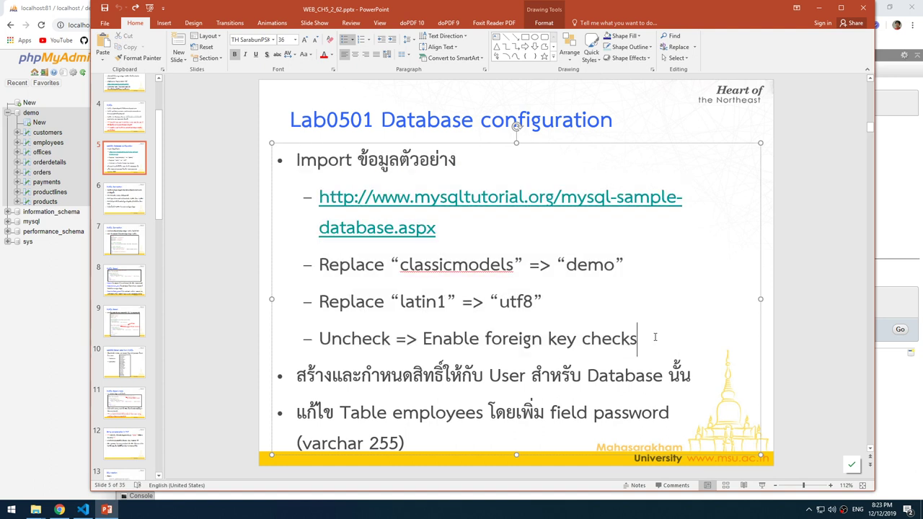